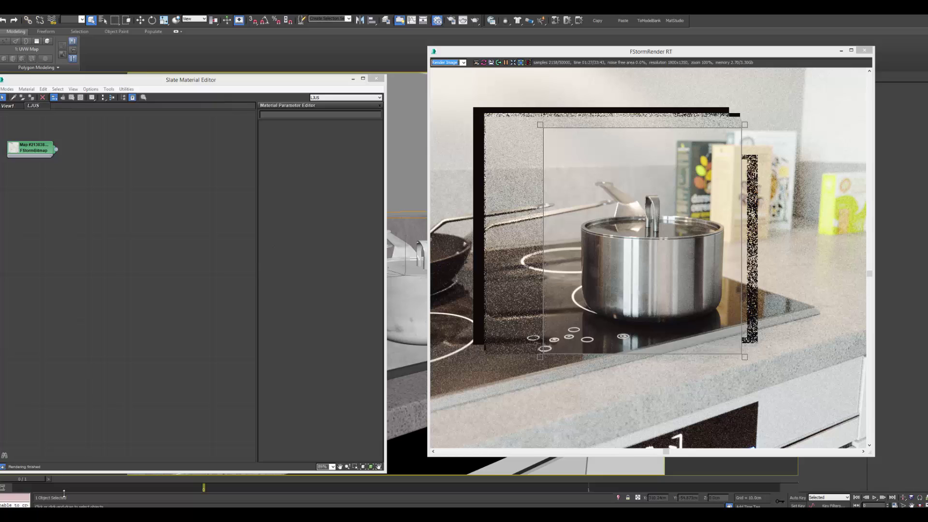
Examine the pot in the reference image in Photoshop, and return to the 3ds Max scene
{"action": "left_click", "coordinate": [57, 483]}
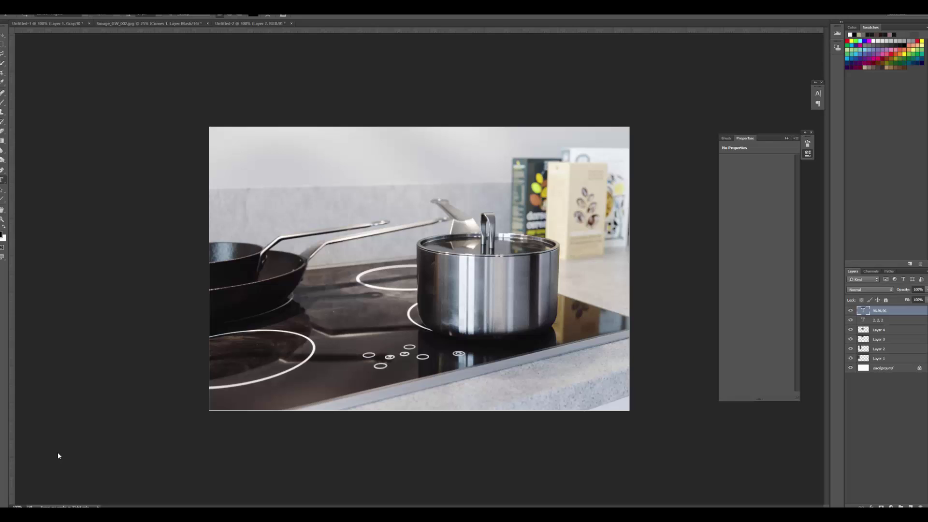
{"action": "left_click", "coordinate": [115, 456]}
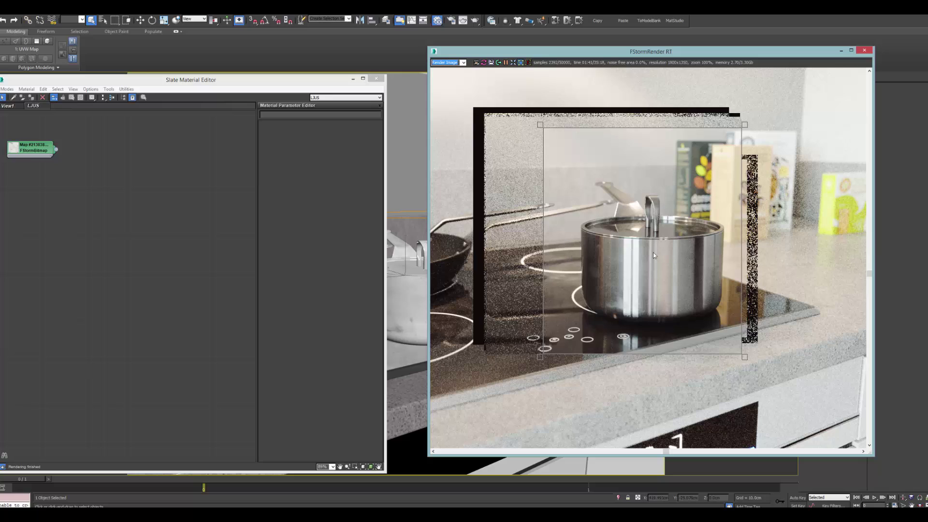
Create a new FStorm material, assign it to the selected pot, and open the material's parameters
{"action": "scroll", "coordinate": [120, 160], "scroll_direction": "up", "scroll_amount": 1}
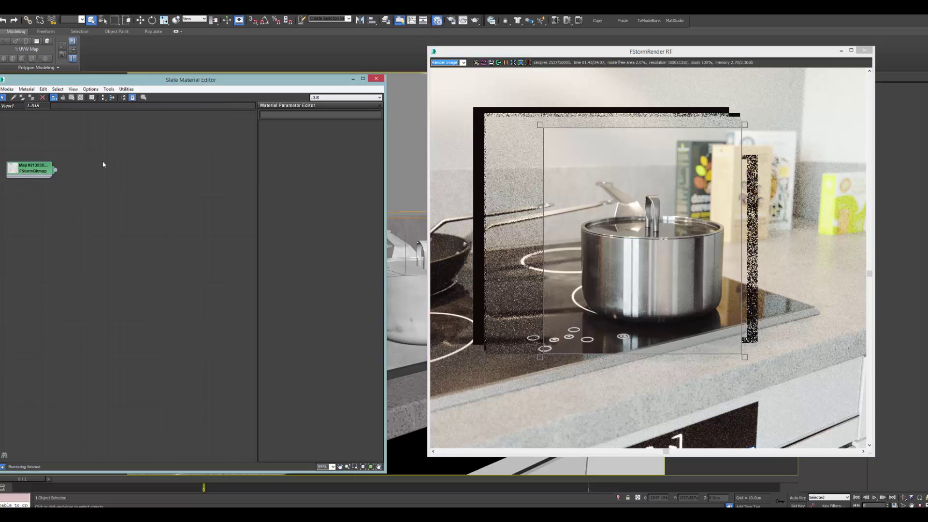
{"action": "right_click", "coordinate": [148, 150]}
{"action": "mouse_move", "coordinate": [170, 162]}
{"action": "mouse_move", "coordinate": [273, 173]}
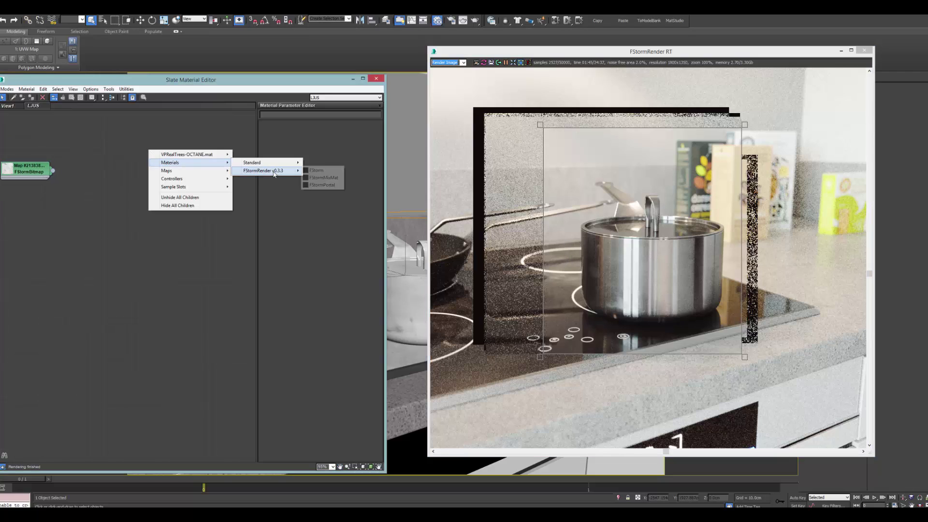
{"action": "left_click", "coordinate": [332, 172]}
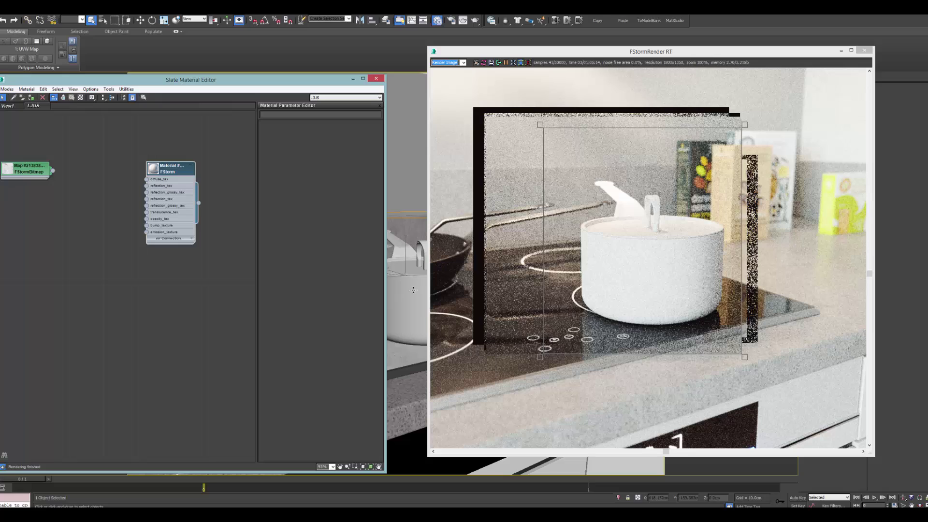
{"action": "left_click_drag", "start_coordinate": [166, 173], "coordinate": [173, 194]}
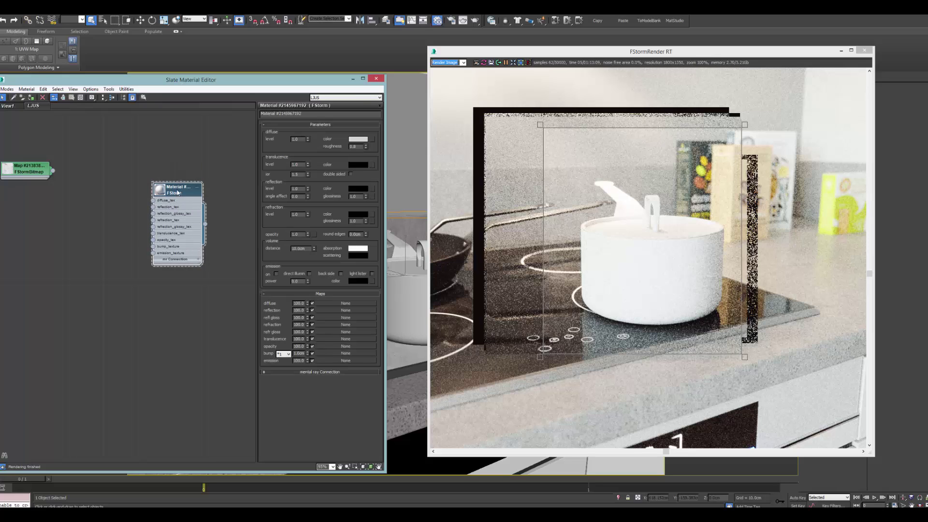
Set the FStorm material's diffuse color to black and its reflection color to pure white (255)
{"action": "left_click", "coordinate": [359, 139]}
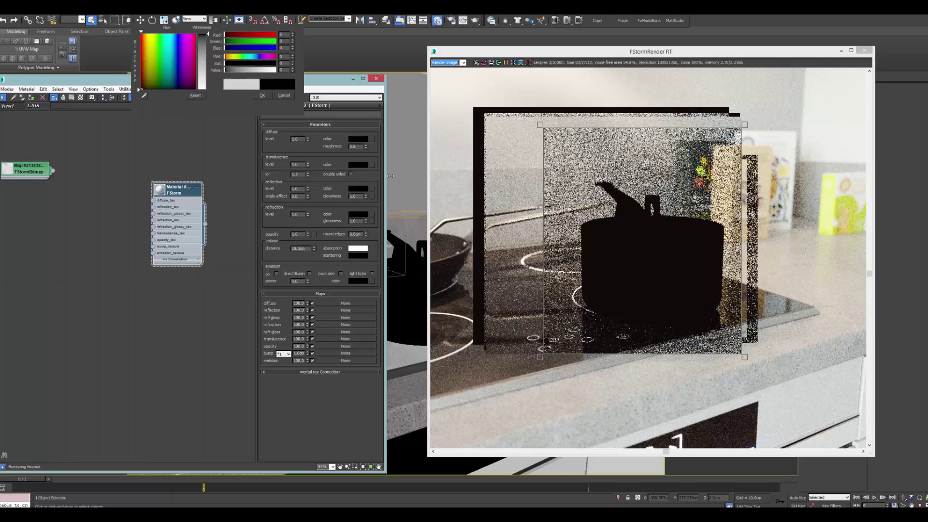
{"action": "left_click", "coordinate": [265, 106]}
{"action": "left_click", "coordinate": [358, 189]}
{"action": "left_click", "coordinate": [211, 97]}
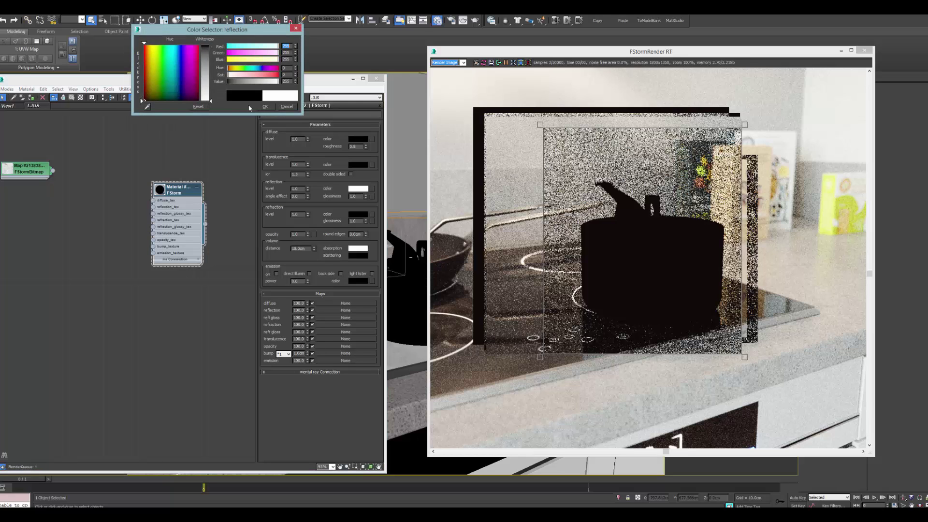
{"action": "left_click", "coordinate": [265, 106]}
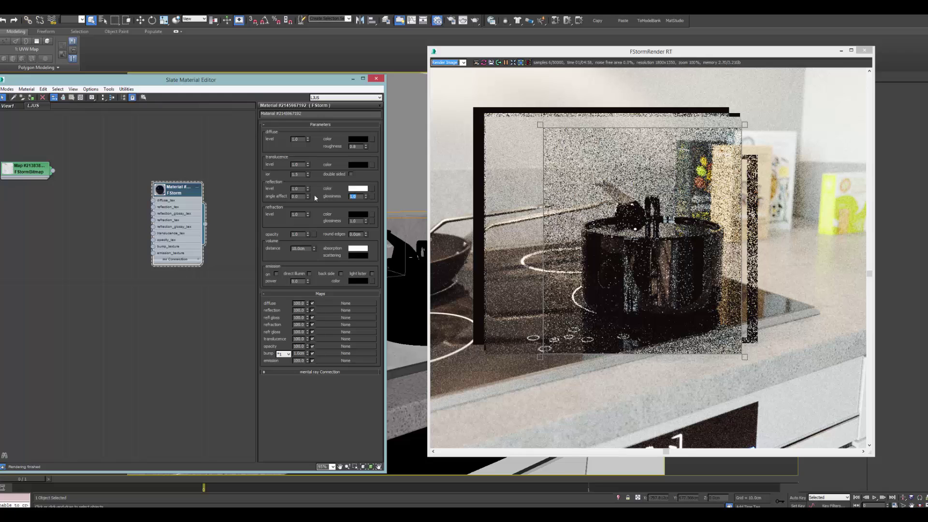
Set the material's reflection glossiness to 0.98 and its IOR to 6
{"action": "type", "text": "0.98"}
{"action": "key", "text": "Return"}
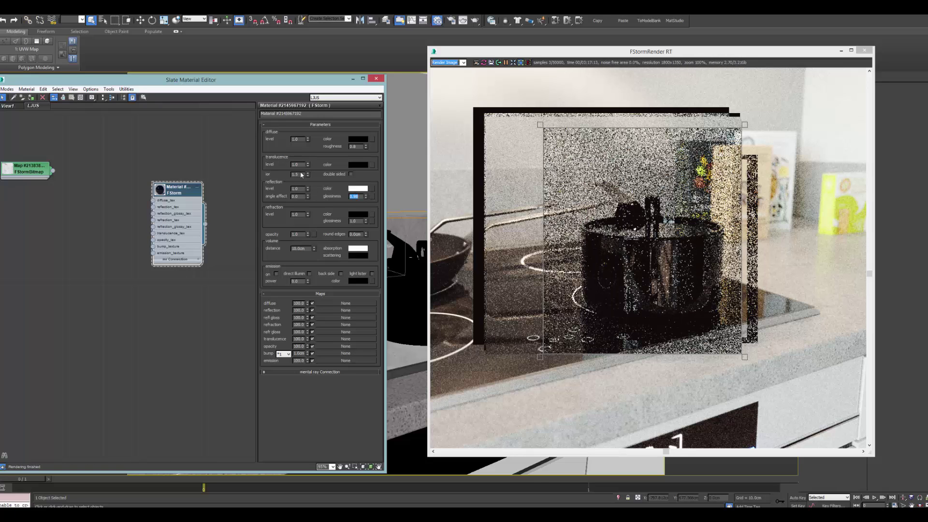
{"action": "left_click_drag", "start_coordinate": [301, 174], "coordinate": [211, 179]}
{"action": "type", "text": "6"}
{"action": "key", "text": "Return"}
Darken the material's reflection color from white to a light grey
{"action": "left_click", "coordinate": [358, 188]}
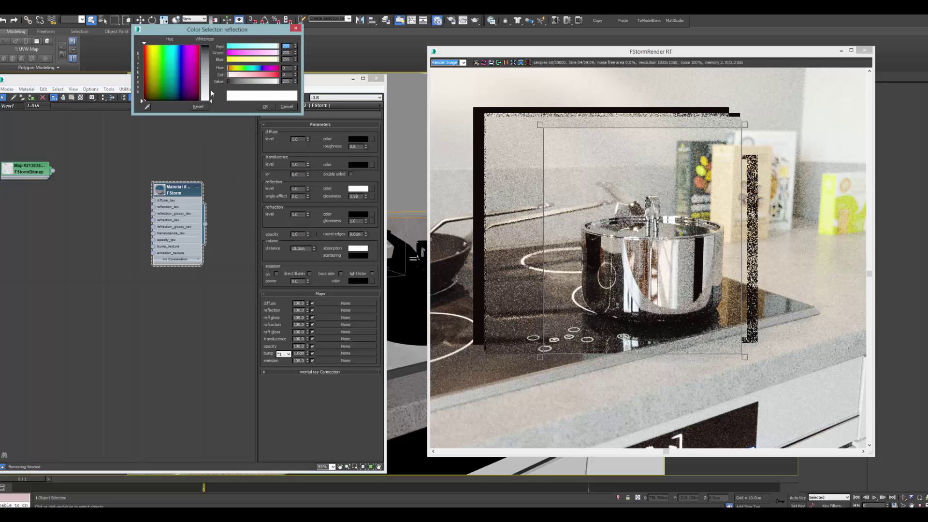
{"action": "left_click_drag", "start_coordinate": [222, 83], "coordinate": [221, 90]}
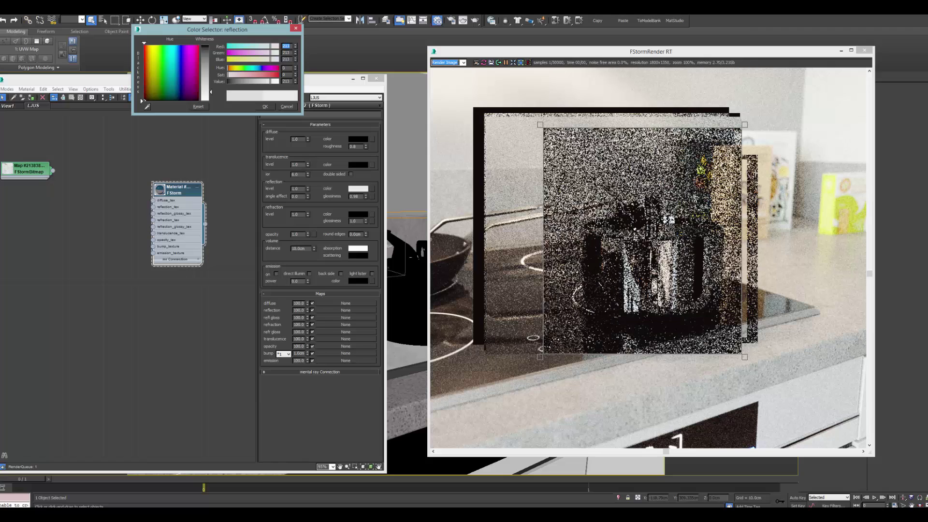
{"action": "left_click", "coordinate": [265, 107]}
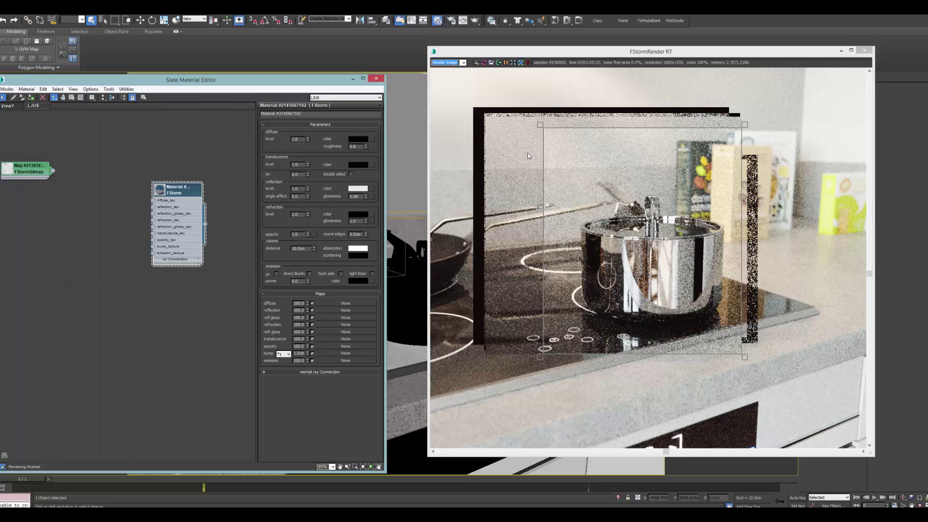
Add an FStormNoise map to the material's bump_texture input and open the map's parameters
{"action": "scroll", "coordinate": [157, 201], "scroll_direction": "up", "scroll_amount": 3}
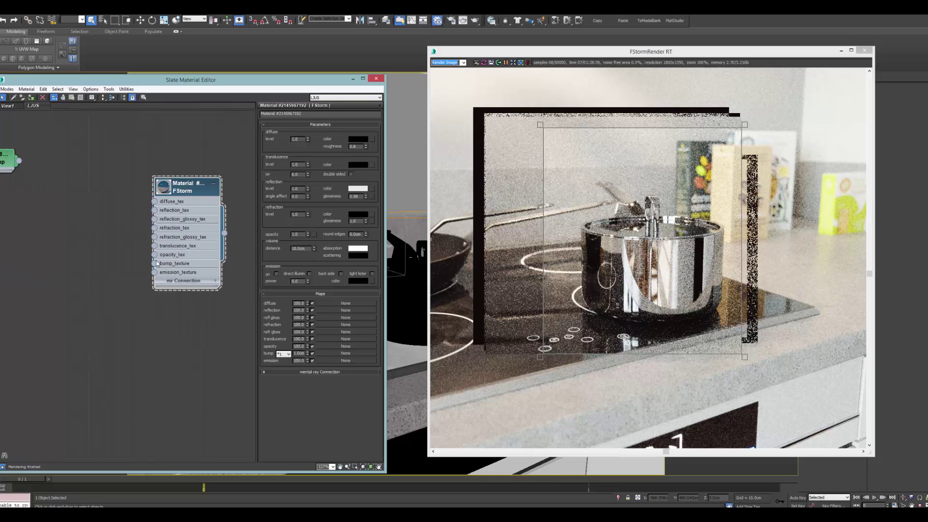
{"action": "left_click_drag", "start_coordinate": [162, 265], "coordinate": [91, 247]}
{"action": "left_click", "coordinate": [118, 364]}
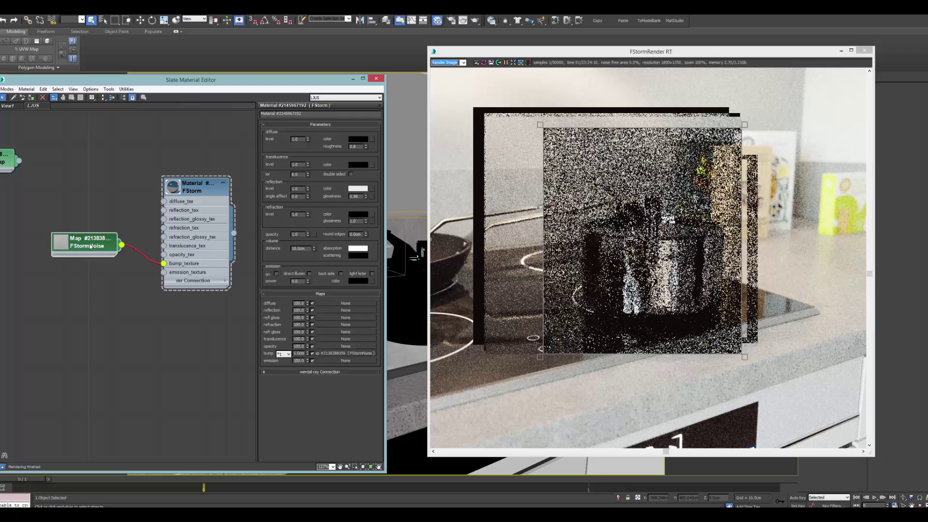
{"action": "left_click", "coordinate": [90, 246]}
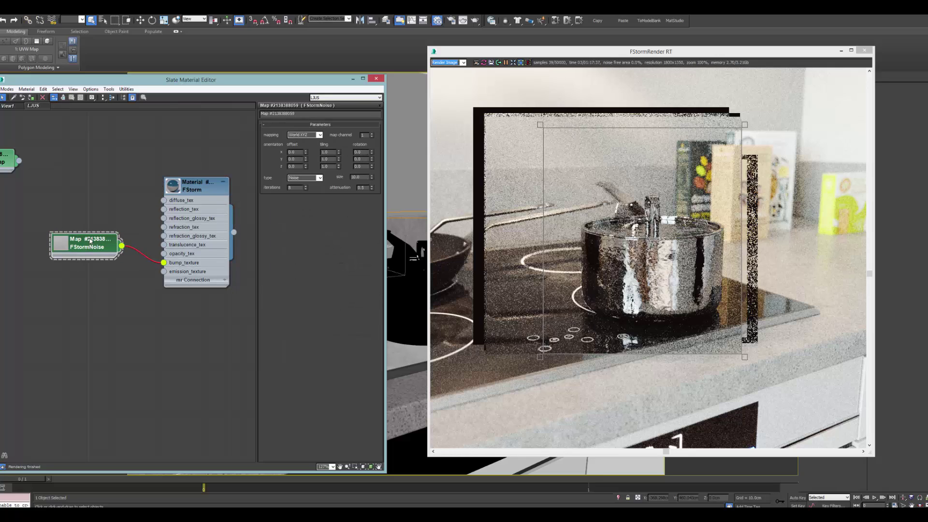
{"action": "left_click_drag", "start_coordinate": [91, 240], "coordinate": [81, 240]}
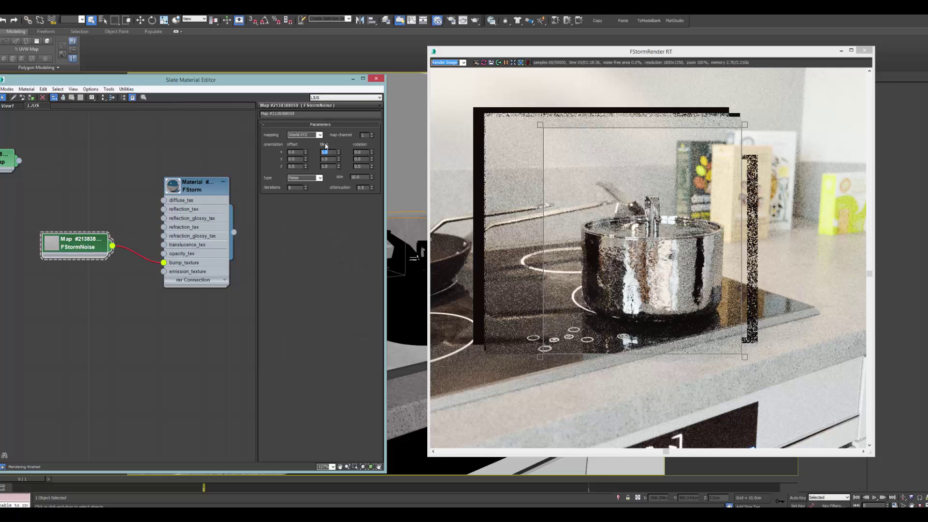
Stretch the noise map by setting its Z tiling to 100, and set its iterations to 1
{"action": "key", "text": "Tab"}
{"action": "key", "text": "Tab"}
{"action": "type", "text": "100"}
{"action": "key", "text": "Return"}
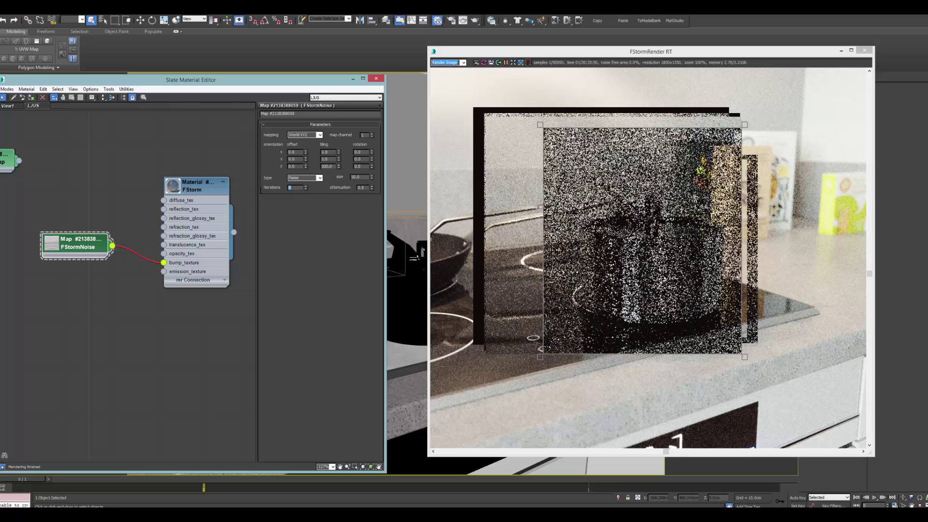
{"action": "type", "text": "1"}
{"action": "key", "text": "Return"}
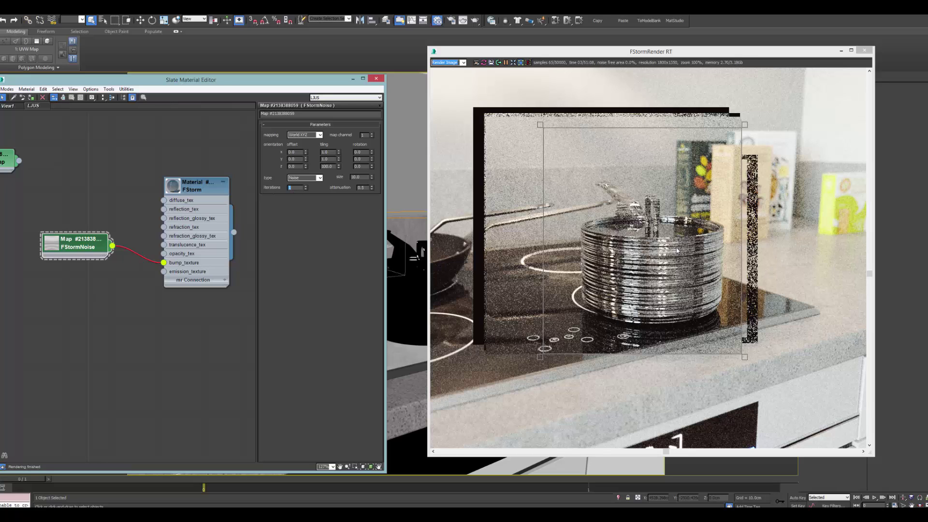
Try 3 iterations on the noise map, and set the iterations back to 1
{"action": "type", "text": "3"}
{"action": "key", "text": "Return"}
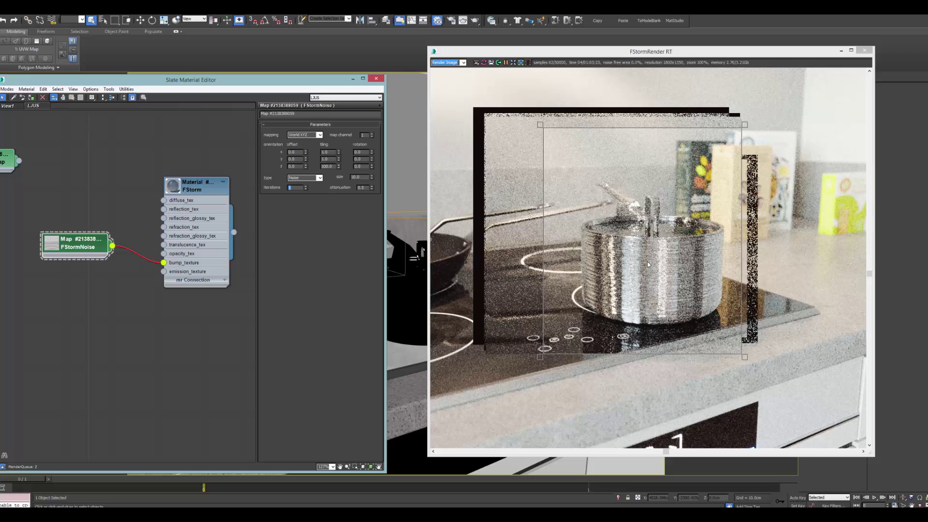
{"action": "type", "text": "1"}
{"action": "key", "text": "Return"}
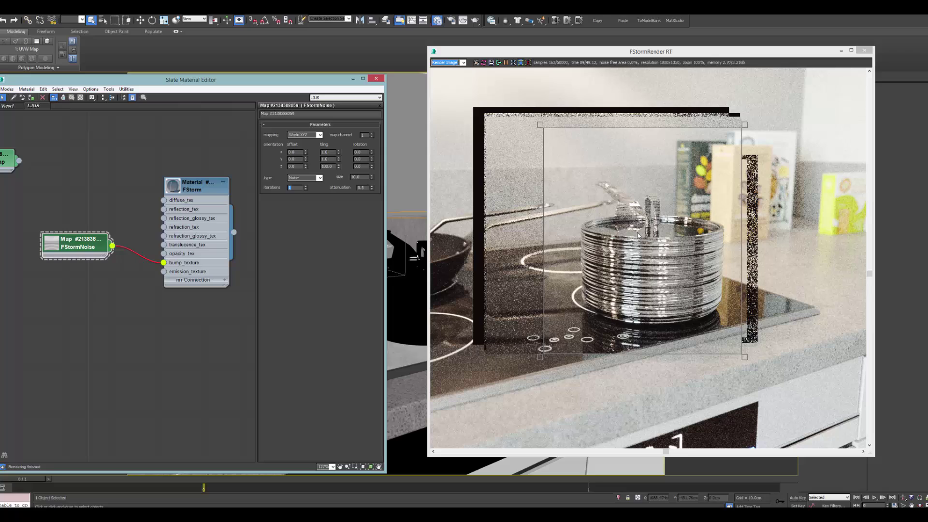
Set the noise map's size to 0.1
{"action": "left_click", "coordinate": [356, 177]}
{"action": "type", "text": "0.1"}
{"action": "key", "text": "Return"}
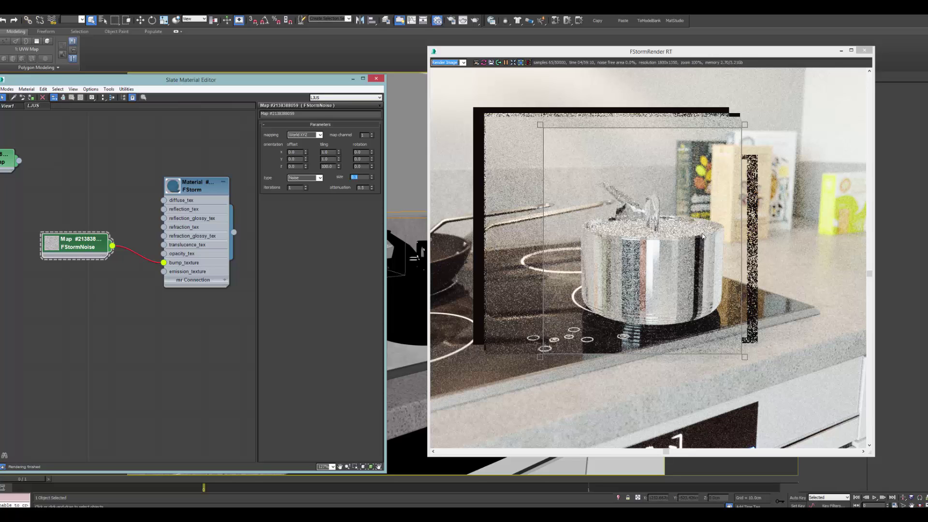
Reduce the pot material's bump amount by trying 0.1 and 0.01 and settling on 0.001
{"action": "left_click", "coordinate": [198, 187]}
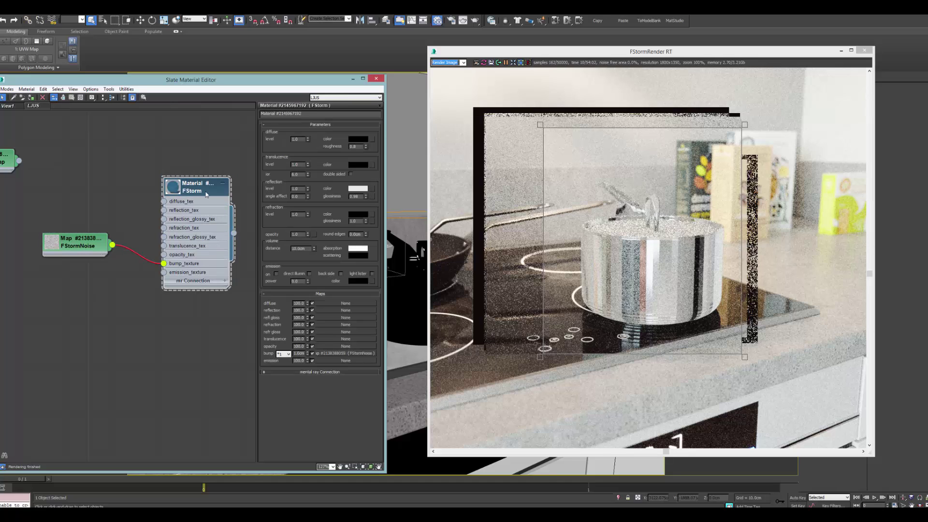
{"action": "double_click", "coordinate": [298, 353]}
{"action": "type", "text": "0.1"}
{"action": "key", "text": "Return"}
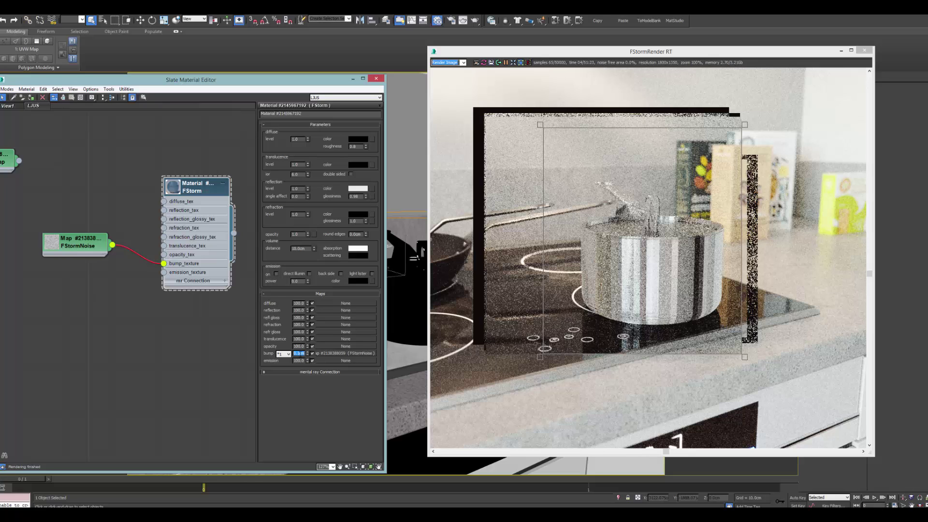
{"action": "type", "text": "0.01"}
{"action": "key", "text": "Return"}
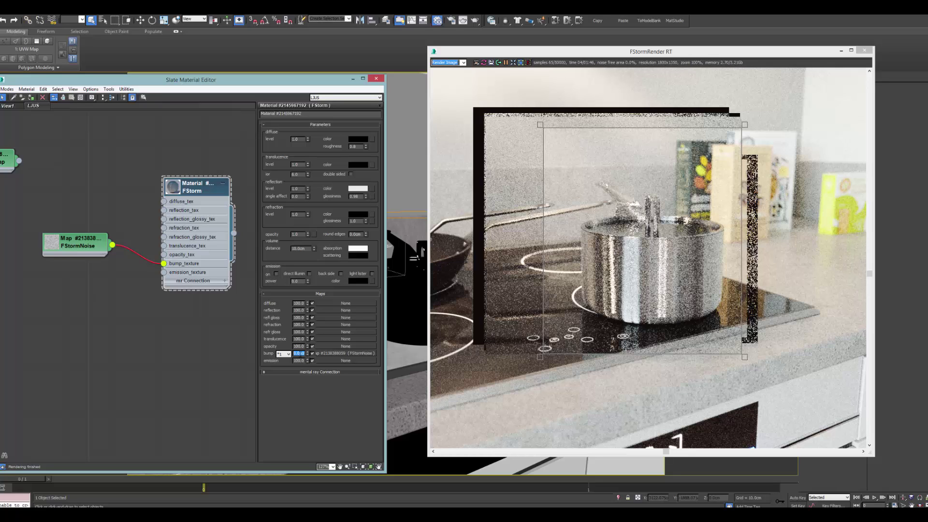
{"action": "type", "text": "."}
{"action": "type", "text": "0.015"}
{"action": "key", "text": "Return"}
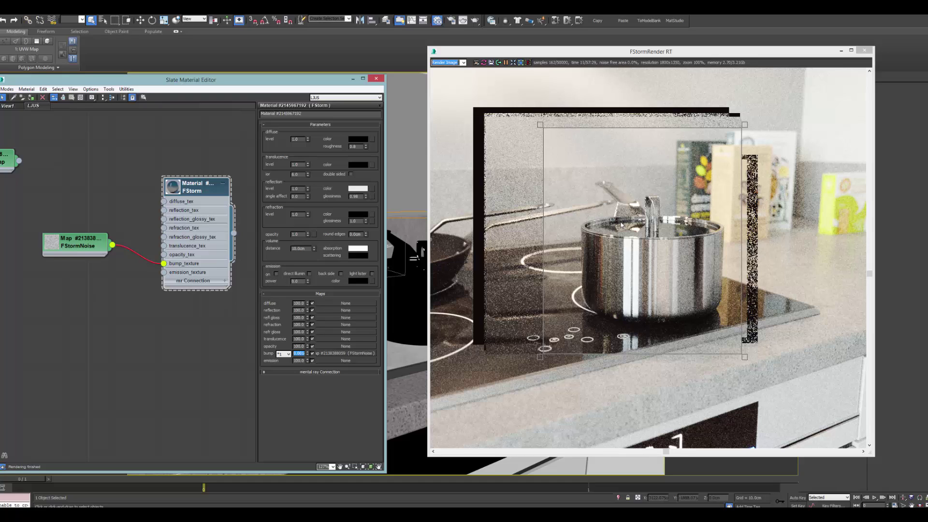
Duplicate the FStorm material with its noise map below the original, and set the copy's diffuse color to dark grey
{"action": "mouse_move", "coordinate": [204, 192]}
{"action": "middle_mouse_down"}
{"action": "mouse_move", "coordinate": [179, 182]}
{"action": "mouse_move", "coordinate": [182, 165]}
{"action": "middle_mouse_up"}
{"action": "left_click_drag", "start_coordinate": [176, 163], "coordinate": [172, 297], "text": "shift"}
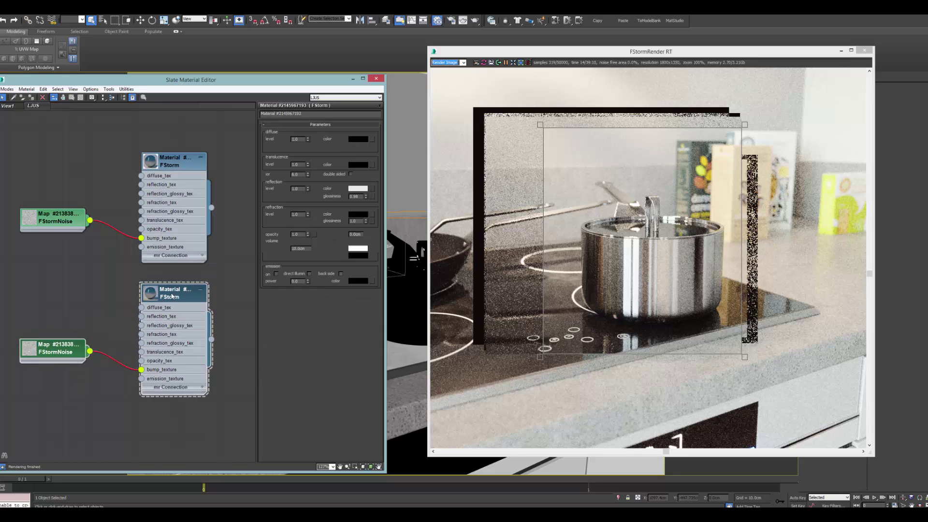
{"action": "left_click", "coordinate": [354, 139]}
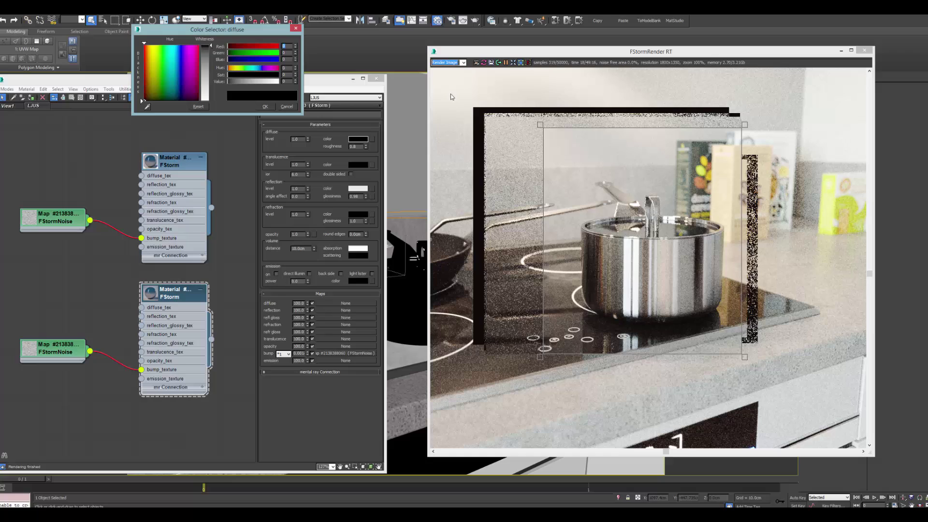
{"action": "left_click_drag", "start_coordinate": [294, 81], "coordinate": [294, 67]}
{"action": "left_click", "coordinate": [265, 107]}
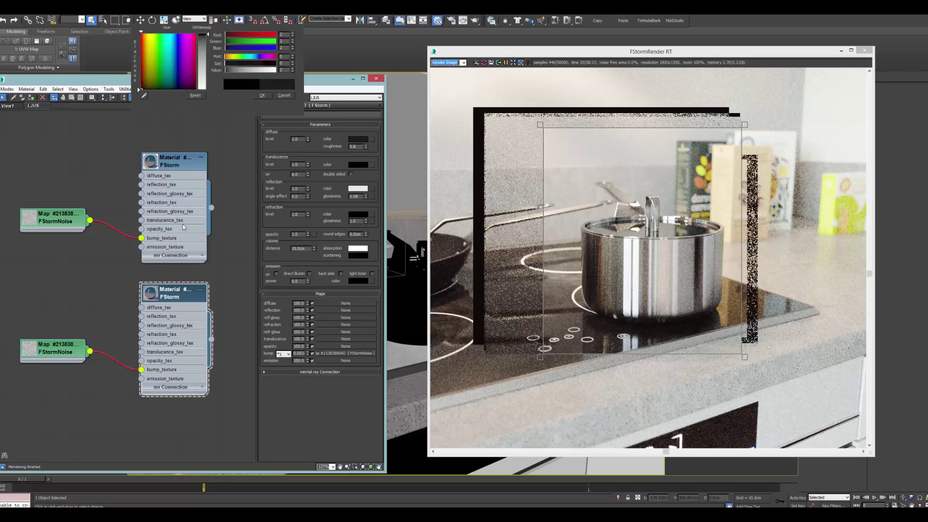
Set the copied material's reflection color to a medium grey and its reflection glossiness to 0.6
{"action": "left_click", "coordinate": [365, 192]}
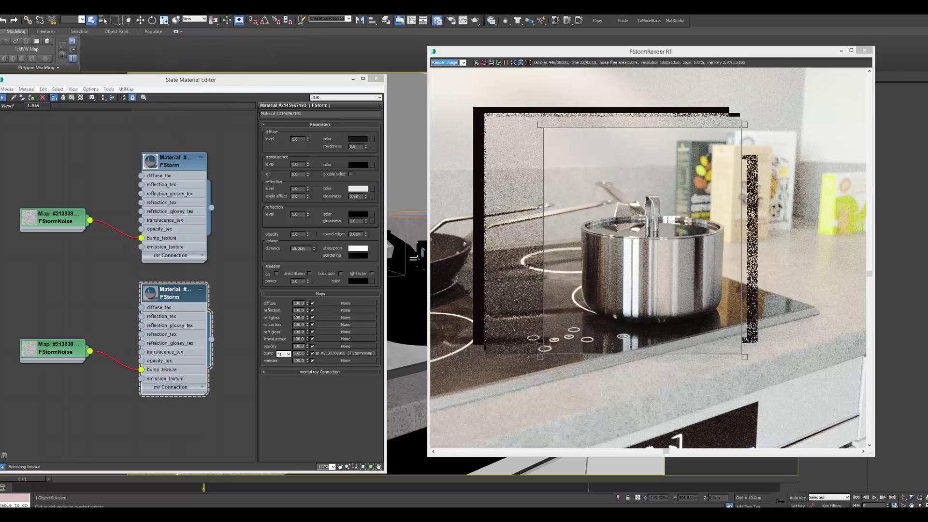
{"action": "left_click_drag", "start_coordinate": [296, 81], "coordinate": [294, 123]}
{"action": "left_click", "coordinate": [265, 107]}
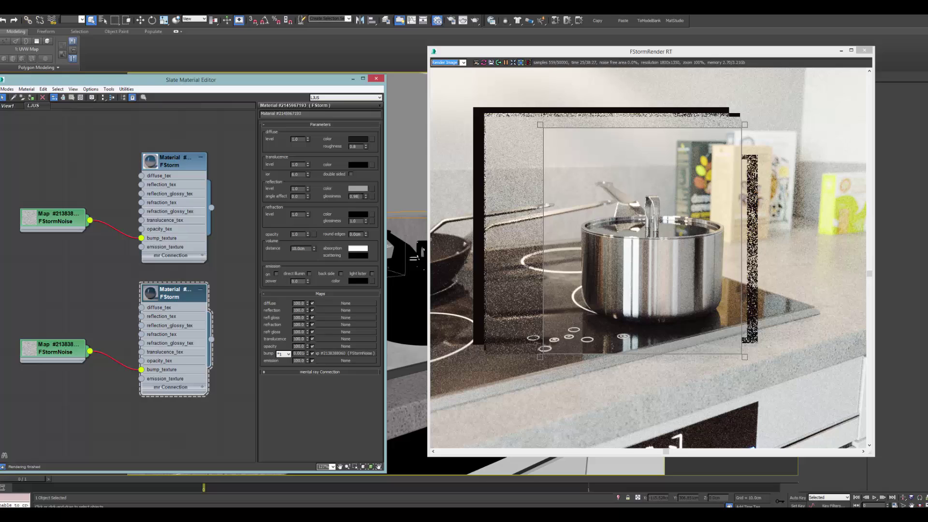
{"action": "type", "text": "0.6"}
{"action": "key", "text": "Return"}
Create an FStormMixMat material and place it beside the two FStorm materials
{"action": "middle_click_drag", "start_coordinate": [183, 234], "coordinate": [158, 233]}
{"action": "left_click_drag", "start_coordinate": [146, 295], "coordinate": [145, 286]}
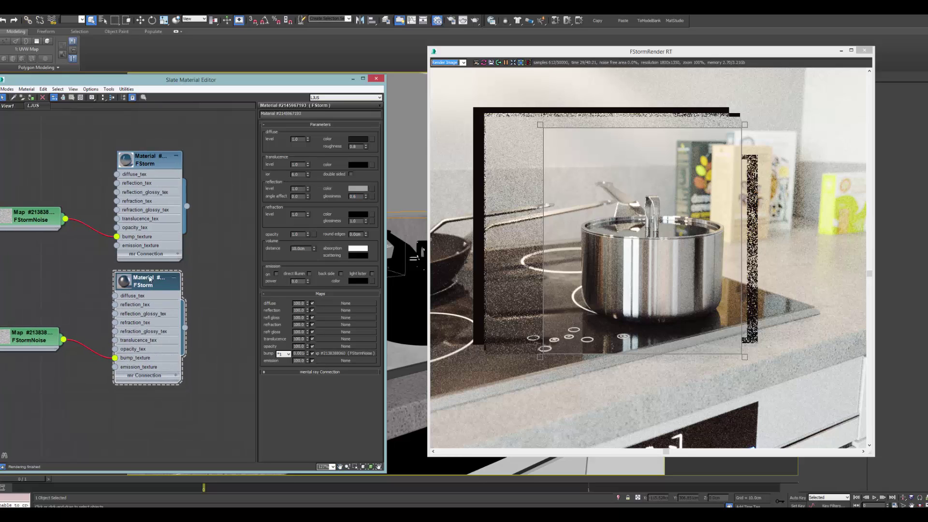
{"action": "right_click", "coordinate": [207, 188]}
{"action": "mouse_move", "coordinate": [227, 198]}
{"action": "mouse_move", "coordinate": [320, 207]}
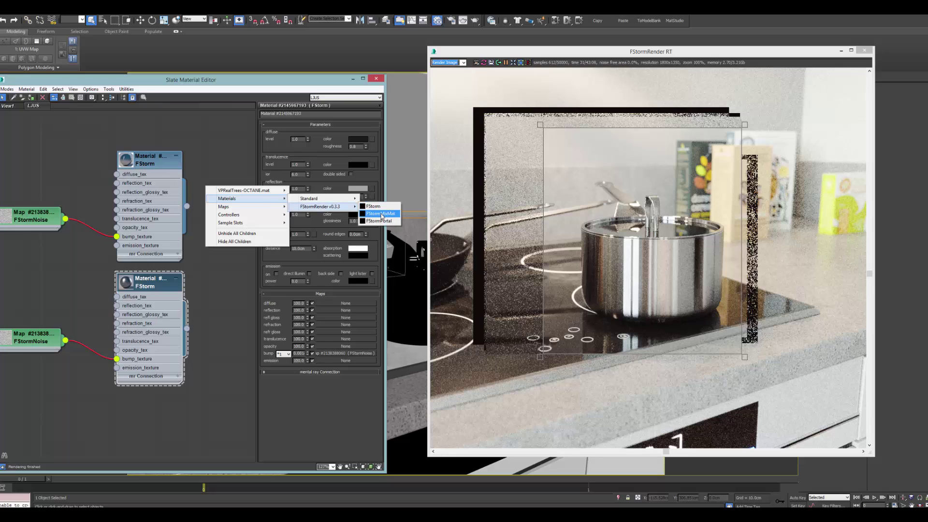
{"action": "left_click", "coordinate": [380, 213]}
{"action": "left_click_drag", "start_coordinate": [206, 190], "coordinate": [288, 201]}
{"action": "middle_click_drag", "start_coordinate": [196, 211], "coordinate": [160, 211]}
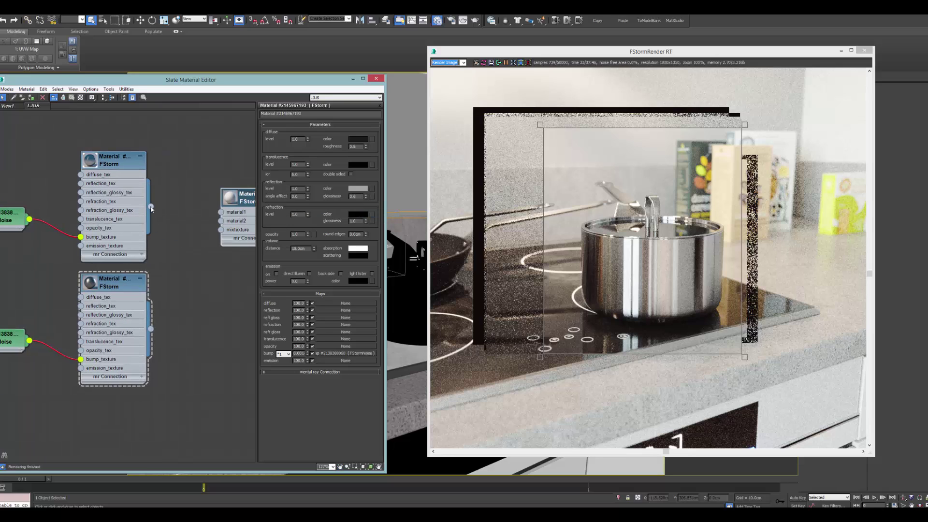
Connect the original FStorm material to the mix material's material1 input and the copy to material2
{"action": "left_click_drag", "start_coordinate": [151, 206], "coordinate": [221, 212]}
{"action": "left_click_drag", "start_coordinate": [150, 329], "coordinate": [221, 220]}
{"action": "left_click", "coordinate": [35, 98]}
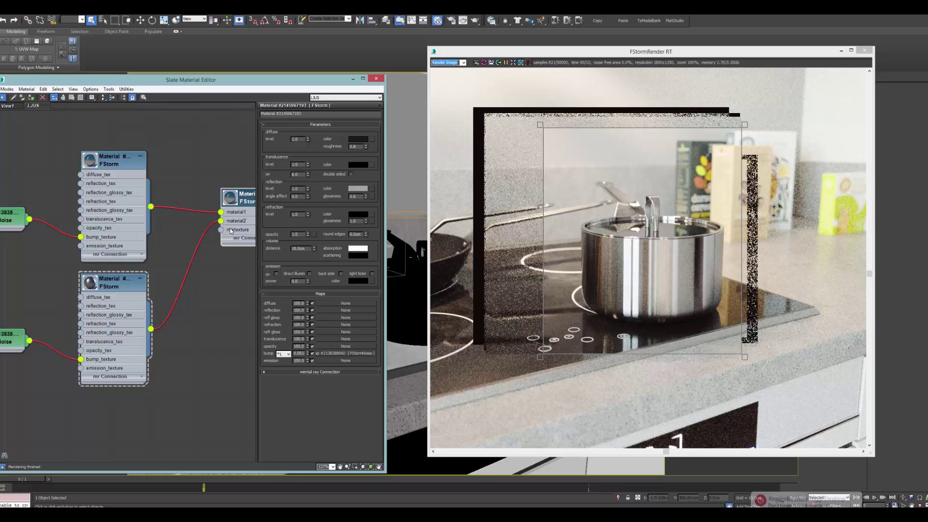
Delete the duplicated noise map and connect the original FStormNoise map to the second FStorm material's bump_texture input
{"action": "left_click", "coordinate": [245, 199]}
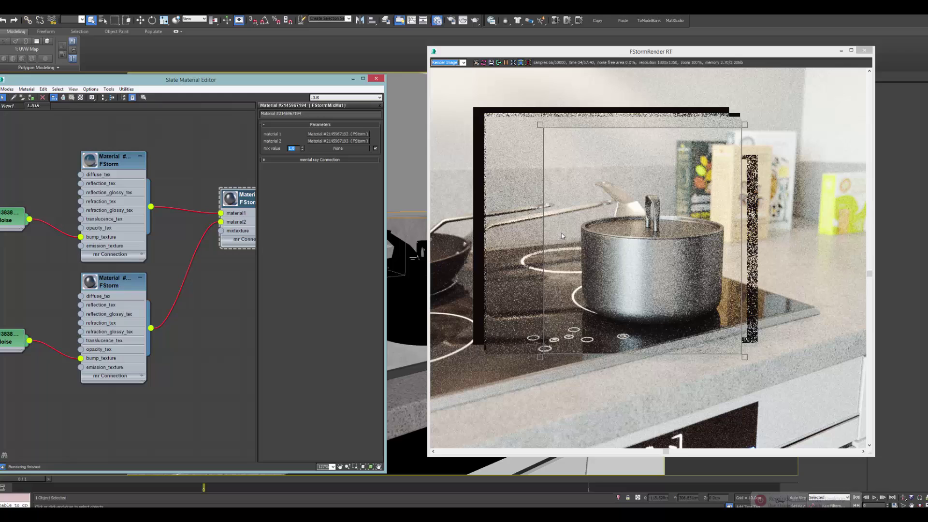
{"action": "middle_click_drag", "start_coordinate": [135, 234], "coordinate": [188, 225]}
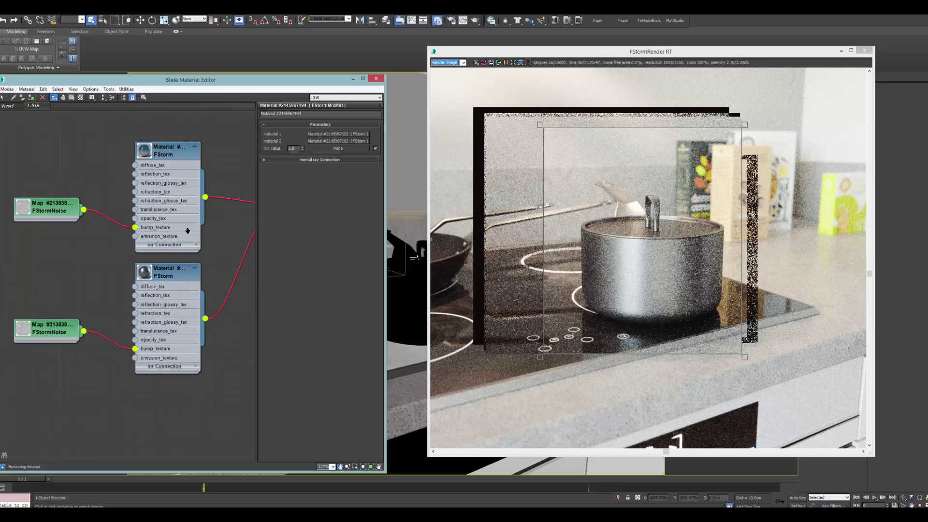
{"action": "left_click_drag", "start_coordinate": [77, 276], "coordinate": [46, 352]}
{"action": "key", "text": "Delete"}
{"action": "left_click_drag", "start_coordinate": [84, 210], "coordinate": [135, 349]}
Place the smudge FStormBitmap map below the two FStorm materials and view its source image
{"action": "scroll", "coordinate": [66, 181], "scroll_direction": "down", "scroll_amount": 2}
{"action": "middle_click_drag", "start_coordinate": [62, 170], "coordinate": [112, 202]}
{"action": "left_click_drag", "start_coordinate": [43, 173], "coordinate": [189, 414]}
{"action": "middle_click_drag", "start_coordinate": [189, 414], "coordinate": [91, 315]}
{"action": "scroll", "coordinate": [97, 311], "scroll_direction": "up", "scroll_amount": 2}
{"action": "double_click", "coordinate": [74, 305]}
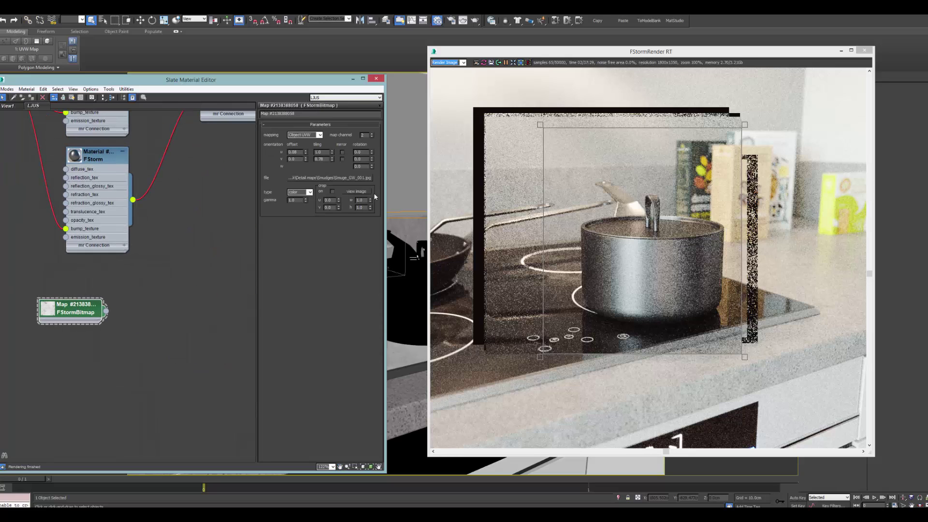
{"action": "left_click", "coordinate": [356, 192]}
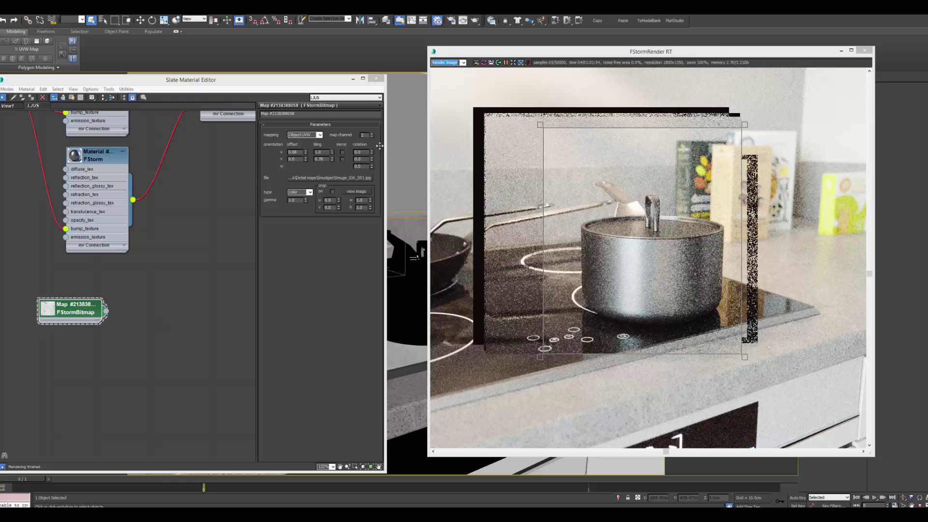
{"action": "left_click_drag", "start_coordinate": [545, 51], "coordinate": [460, 62]}
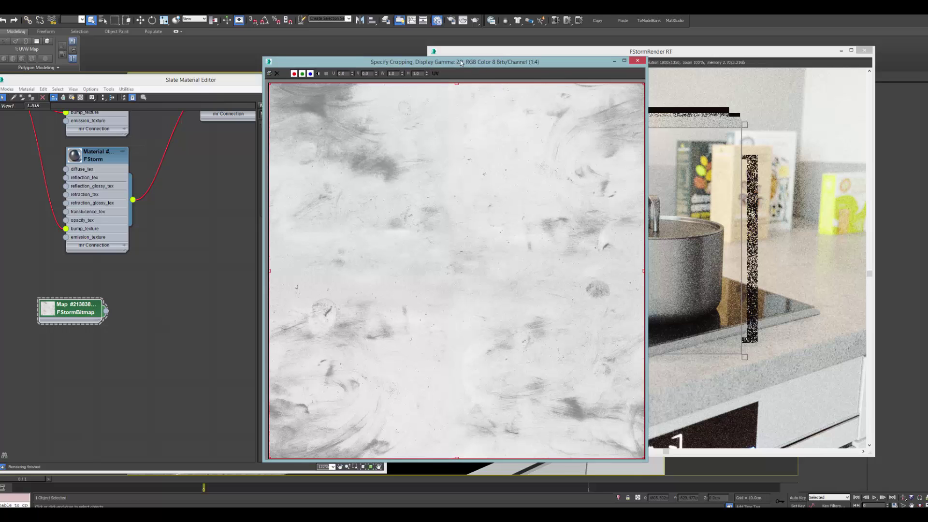
{"action": "left_click", "coordinate": [635, 60]}
Feed the smudge bitmap through a new FStormColorCorrection map into the mix material's mixtexture input
{"action": "left_click_drag", "start_coordinate": [106, 313], "coordinate": [167, 289]}
{"action": "mouse_move", "coordinate": [203, 308]}
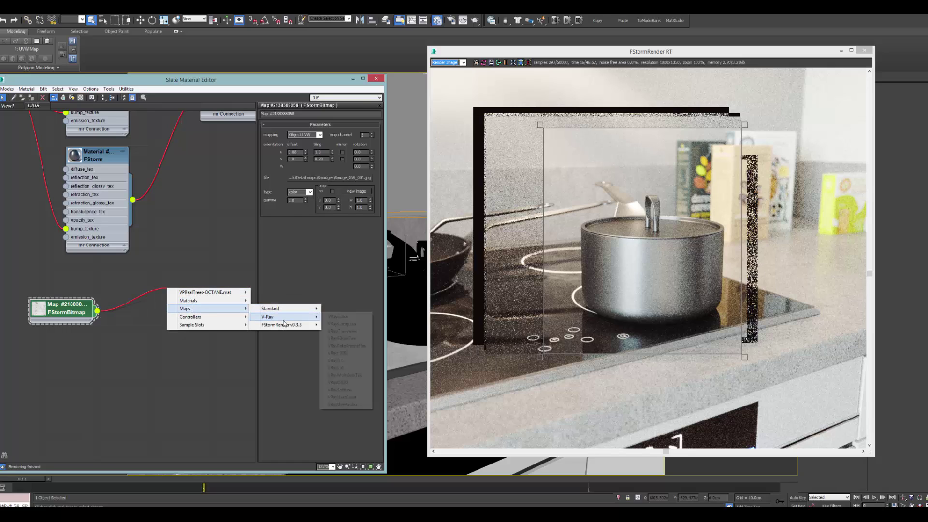
{"action": "mouse_move", "coordinate": [285, 324]}
{"action": "left_click", "coordinate": [340, 338]}
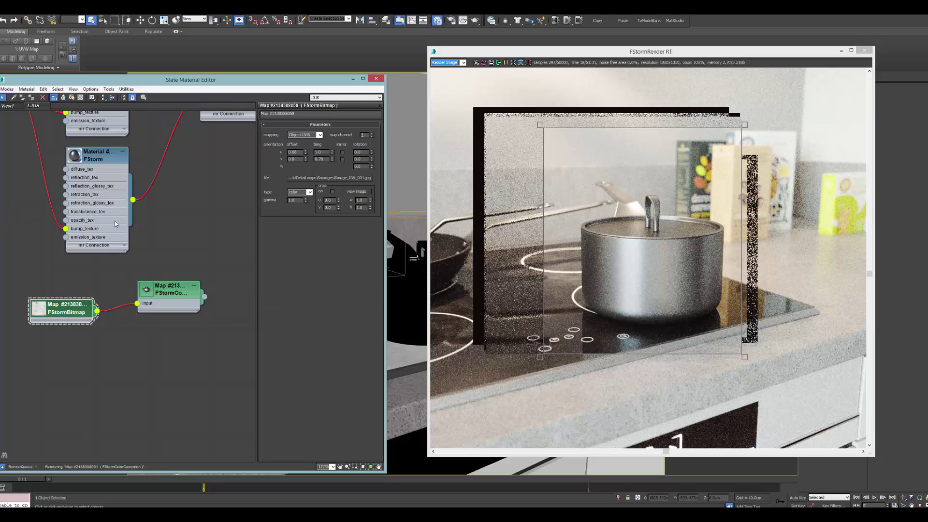
{"action": "middle_click_drag", "start_coordinate": [183, 202], "coordinate": [155, 258]}
{"action": "left_click_drag", "start_coordinate": [177, 352], "coordinate": [172, 162]}
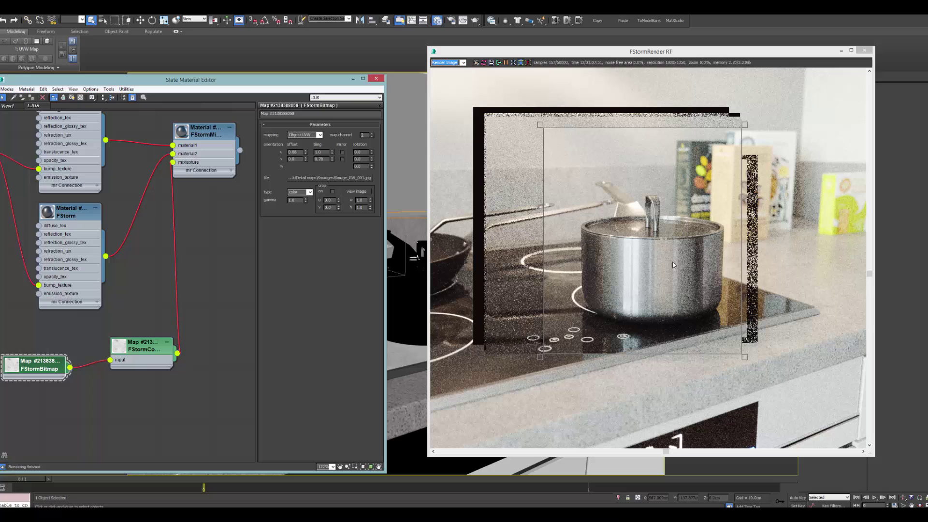
Set the contrast of the FStormColorCorrection map to 0.7
{"action": "left_click", "coordinate": [146, 349]}
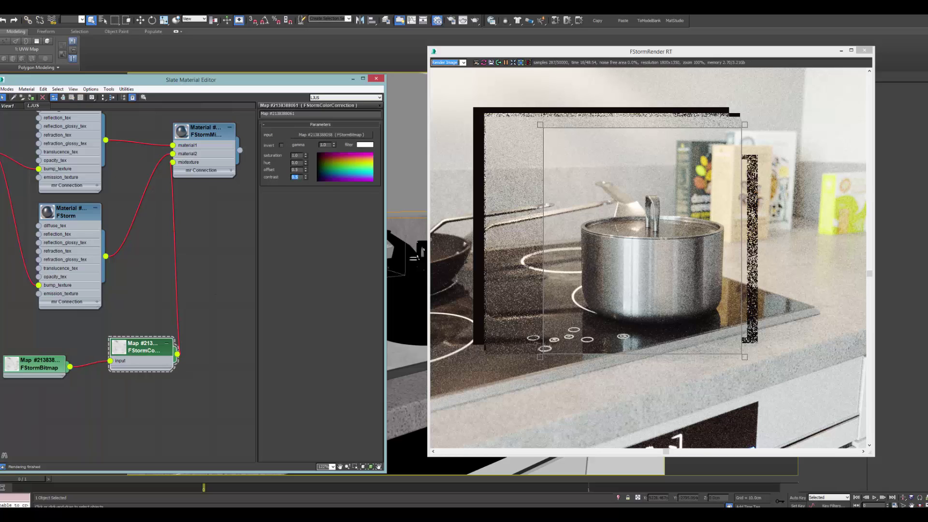
{"action": "type", "text": "0.5"}
{"action": "key", "text": "Return"}
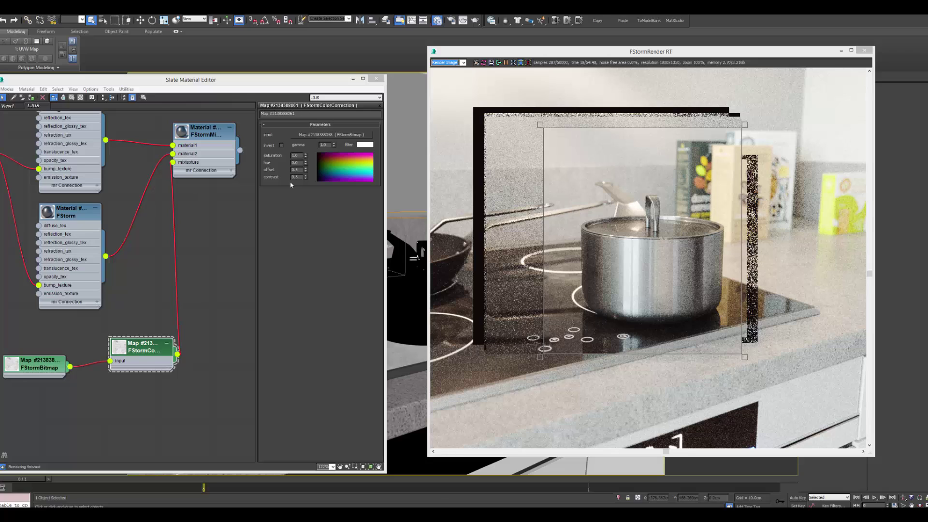
{"action": "left_click_drag", "start_coordinate": [295, 177], "coordinate": [393, 197]}
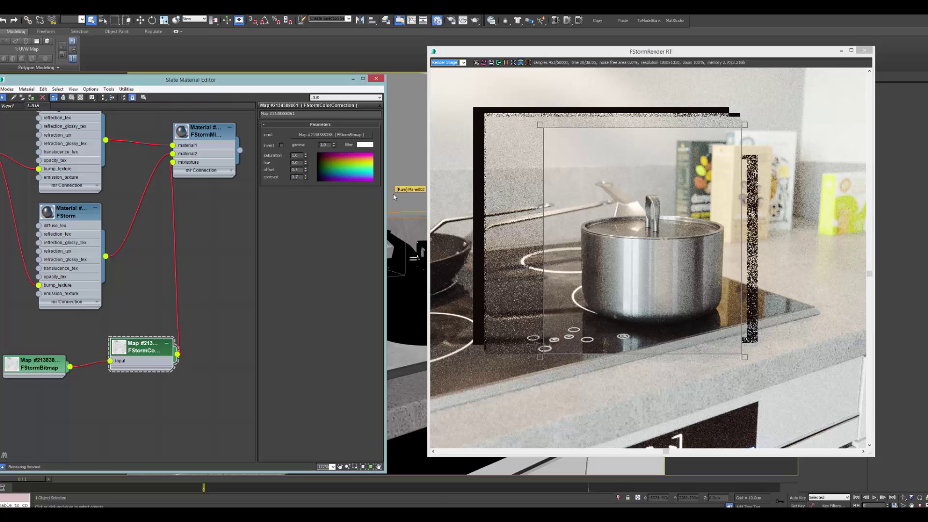
{"action": "type", "text": "0.7"}
{"action": "key", "text": "Return"}
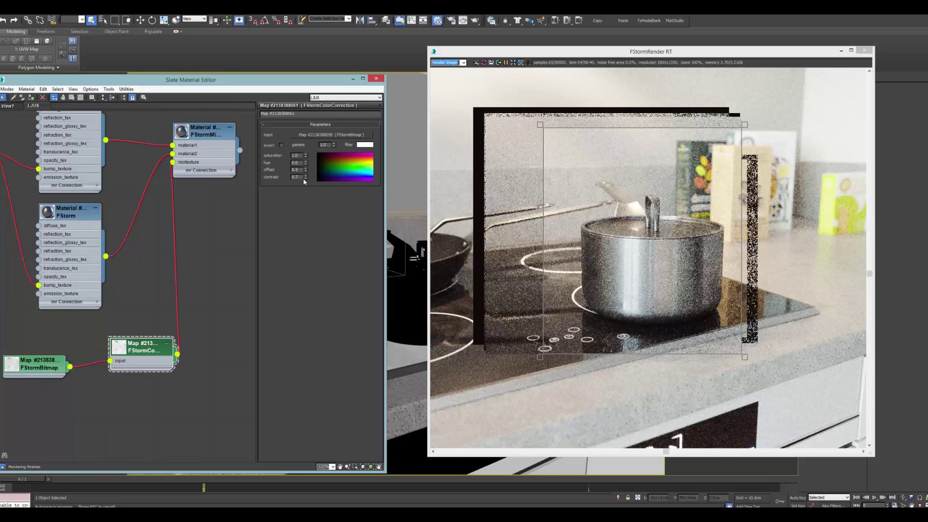
Set the color correction map's offset to 0.65 and invert its output
{"action": "type", "text": "0.65"}
{"action": "key", "text": "Return"}
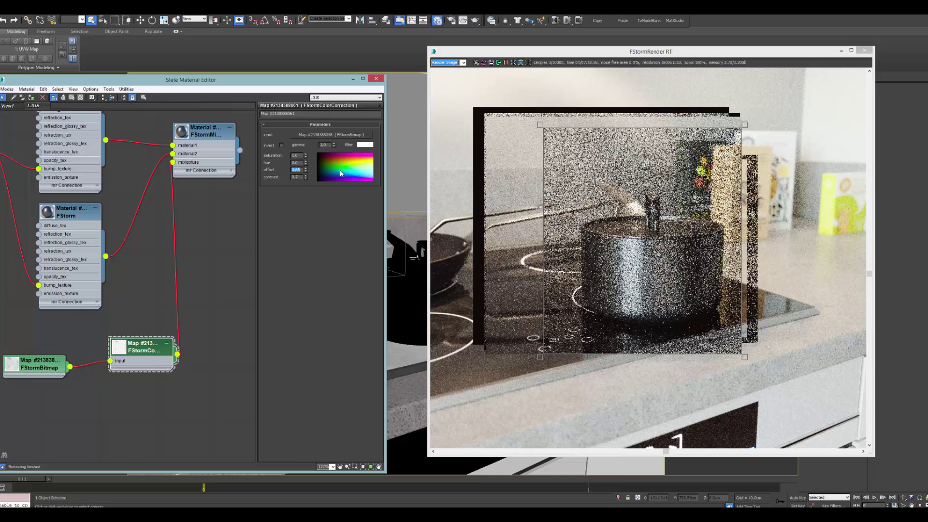
{"action": "left_click", "coordinate": [281, 145]}
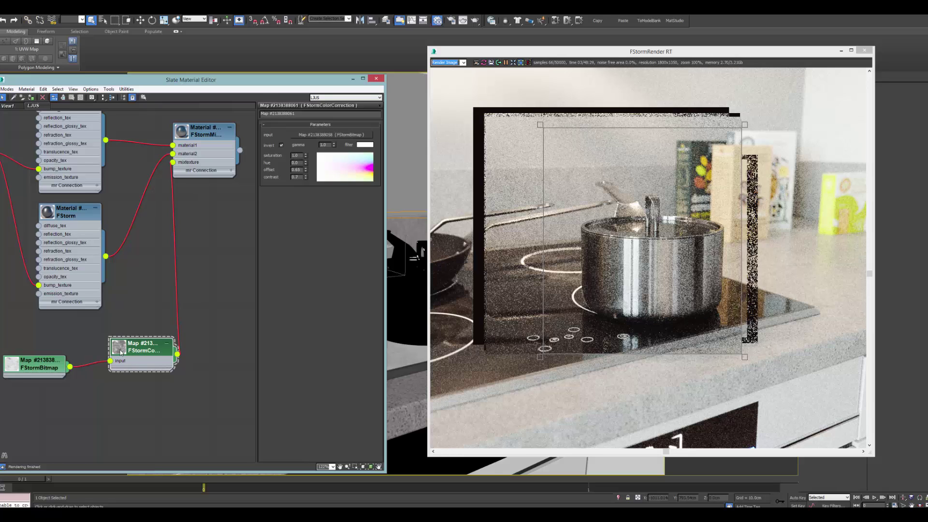
Space the two FStorm material nodes further apart vertically in the node view
{"action": "middle_click_drag", "start_coordinate": [136, 246], "coordinate": [203, 293]}
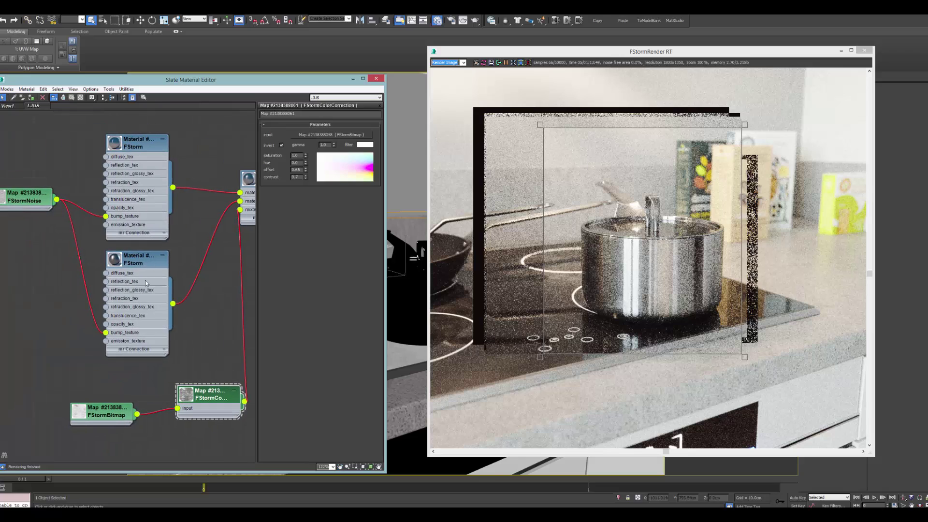
{"action": "left_click_drag", "start_coordinate": [150, 263], "coordinate": [150, 280]}
{"action": "left_click_drag", "start_coordinate": [143, 140], "coordinate": [142, 132]}
{"action": "middle_click_drag", "start_coordinate": [135, 287], "coordinate": [126, 250]}
{"action": "left_click_drag", "start_coordinate": [125, 249], "coordinate": [125, 241]}
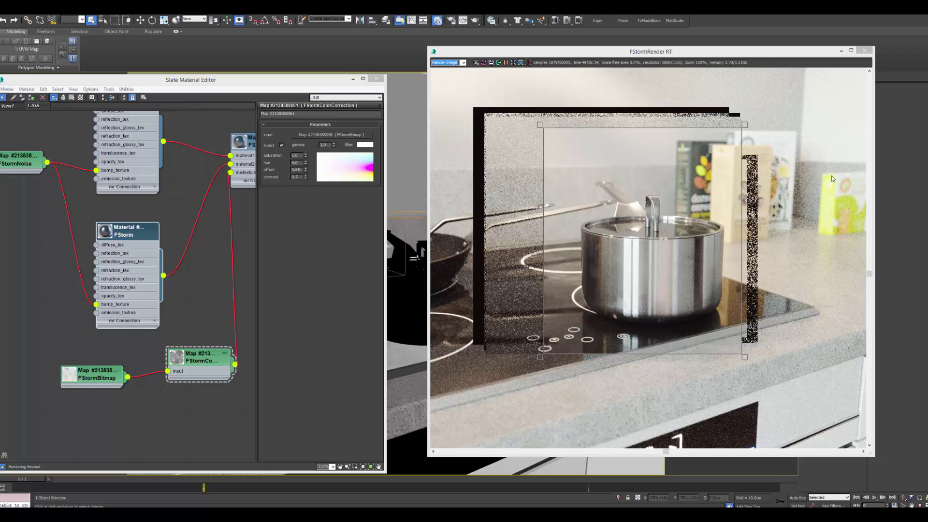
Capture the rendered pot region to the clipboard as a screenshot and switch to Photoshop
{"action": "left_click", "coordinate": [575, 153]}
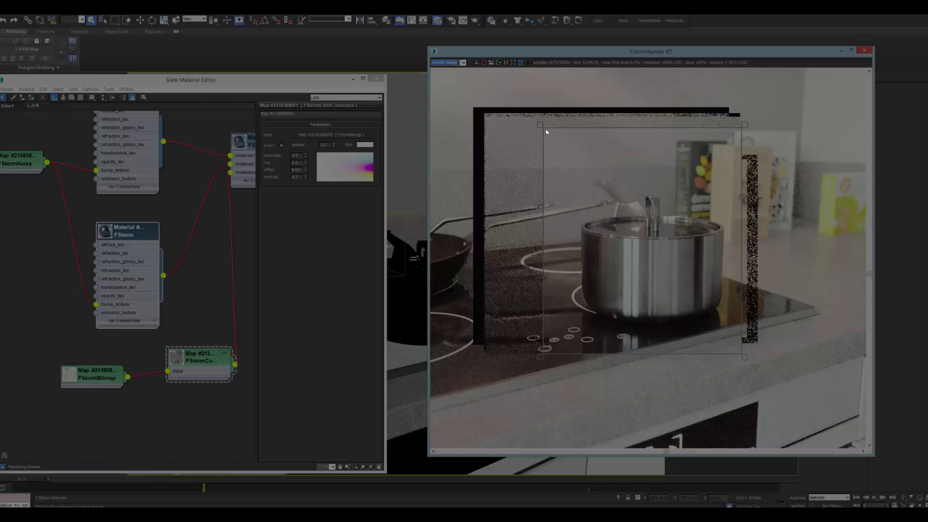
{"action": "left_click_drag", "start_coordinate": [546, 131], "coordinate": [741, 352]}
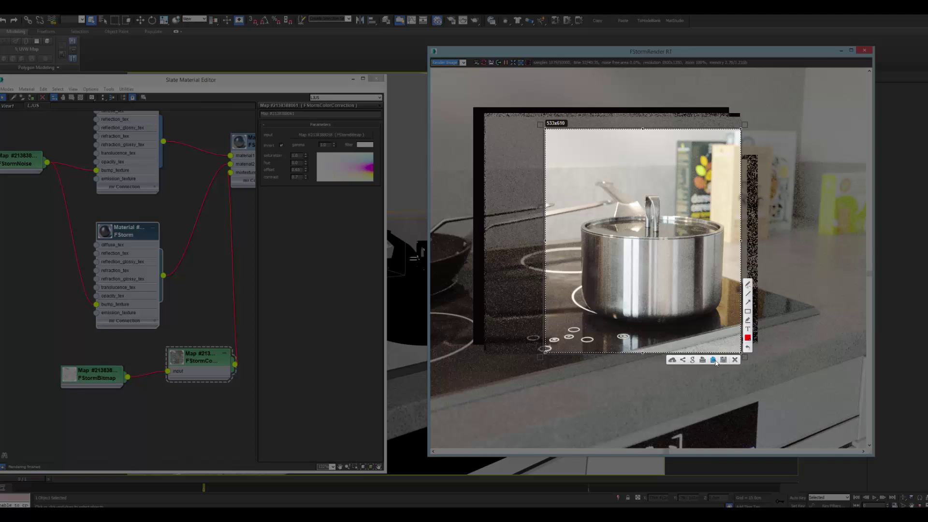
{"action": "left_click", "coordinate": [713, 360]}
{"action": "mouse_move", "coordinate": [83, 514]}
{"action": "left_click", "coordinate": [41, 478]}
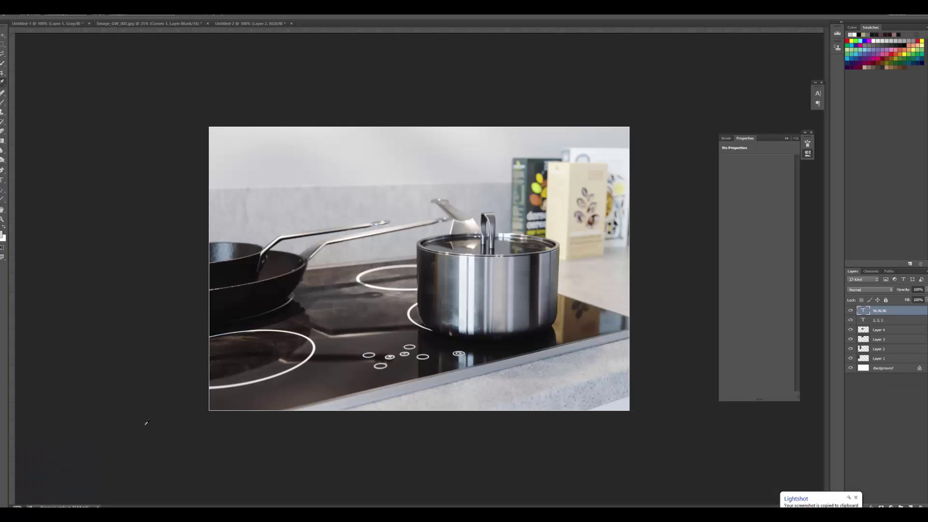
Paste the pot capture into a new floating document and place it beside the pot in the open image
{"action": "key", "text": "ctrl+n"}
{"action": "key", "text": "Return"}
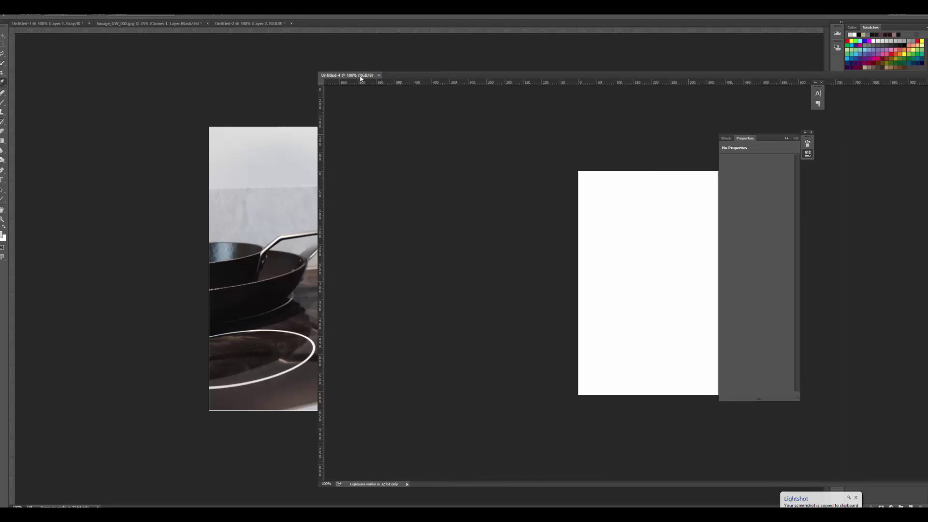
{"action": "left_click_drag", "start_coordinate": [362, 79], "coordinate": [128, 117]}
{"action": "key", "text": "ctrl+v"}
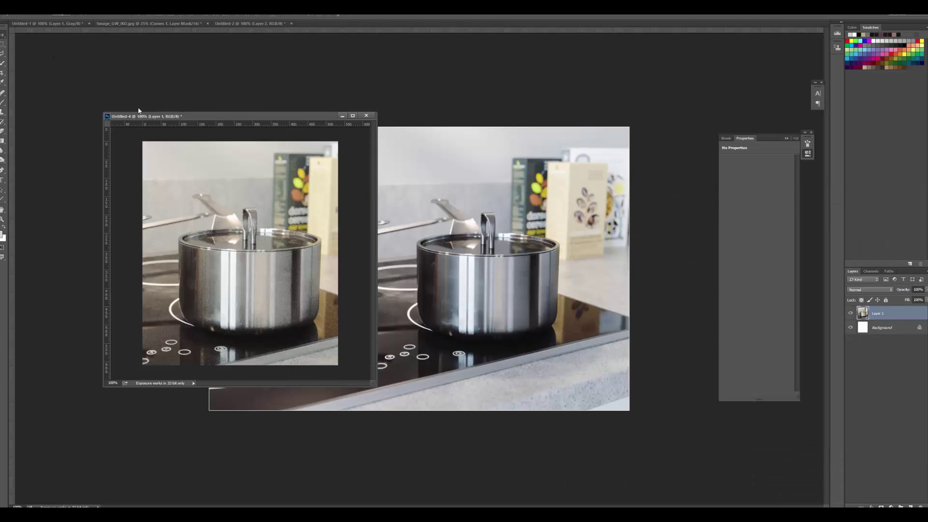
{"action": "left_click_drag", "start_coordinate": [188, 118], "coordinate": [129, 124]}
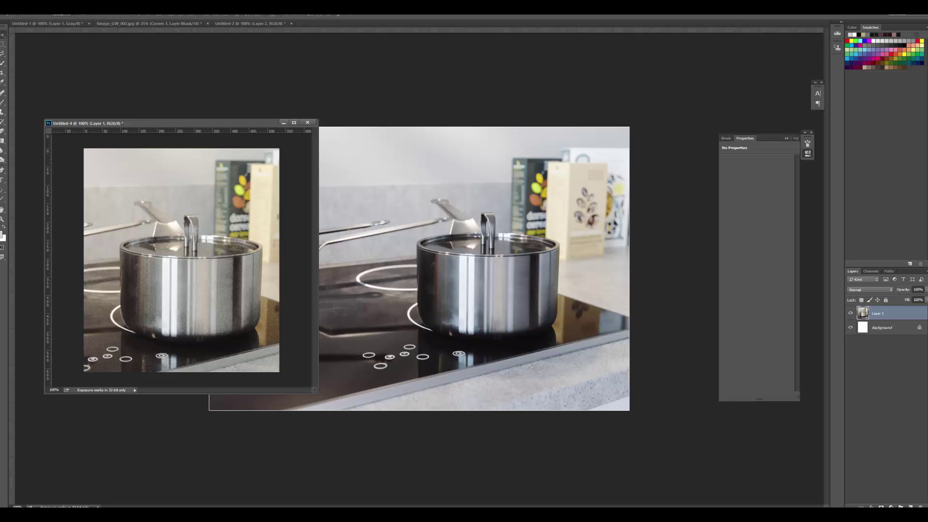
Open the pasted capture in the Camera Raw filter and neutralize its white balance by sampling the light wall behind the pot
{"action": "key", "text": "alt+t"}
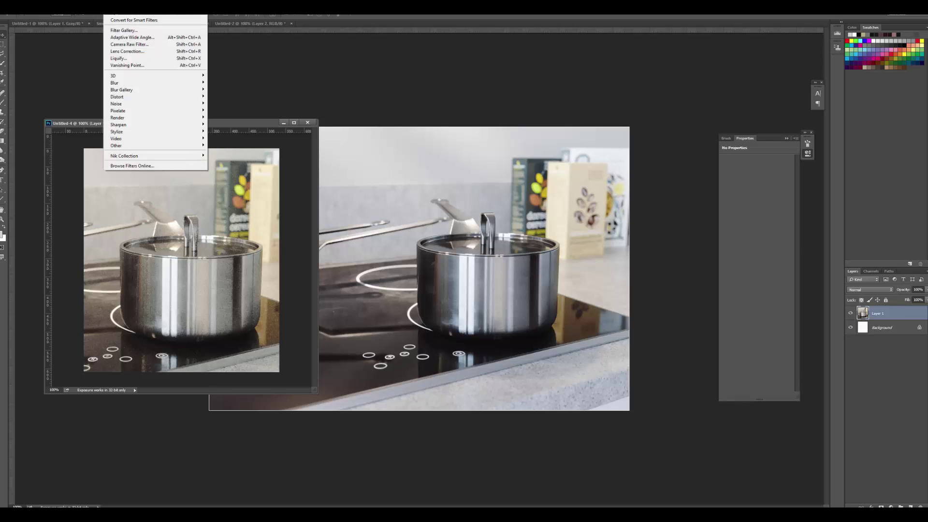
{"action": "left_click", "coordinate": [133, 45]}
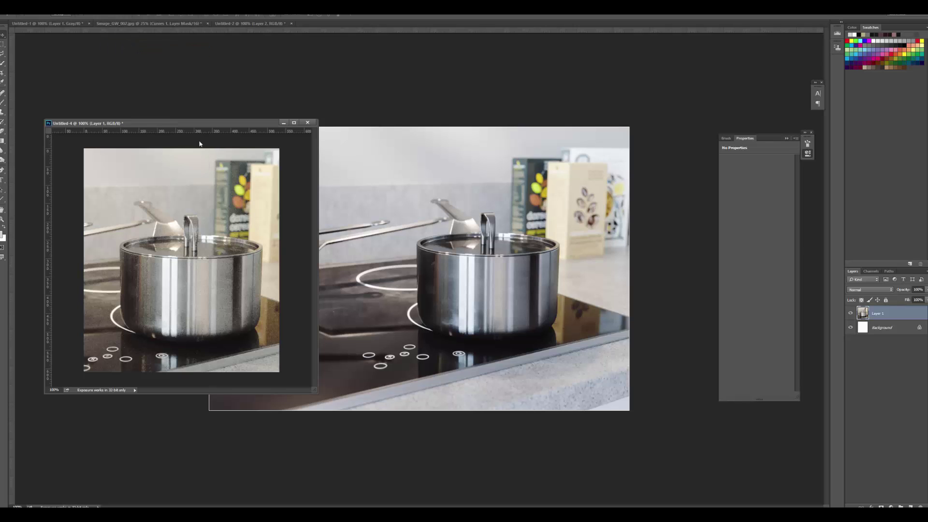
{"action": "key", "text": "i"}
{"action": "left_click", "coordinate": [403, 135]}
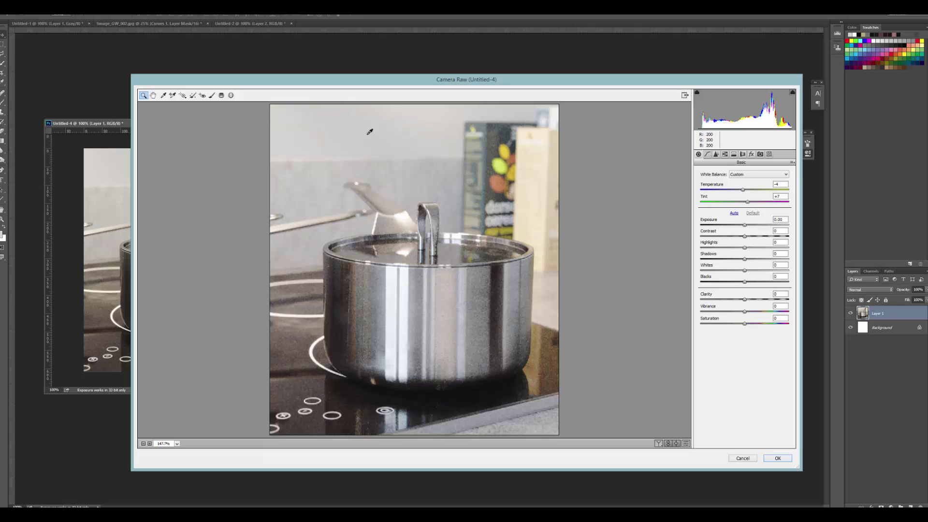
{"action": "left_click", "coordinate": [419, 141]}
Raise the contrast to +30 and the clarity to about +25, fine-tune the white balance, and apply the Camera Raw filter
{"action": "left_click_drag", "start_coordinate": [745, 237], "coordinate": [757, 237]}
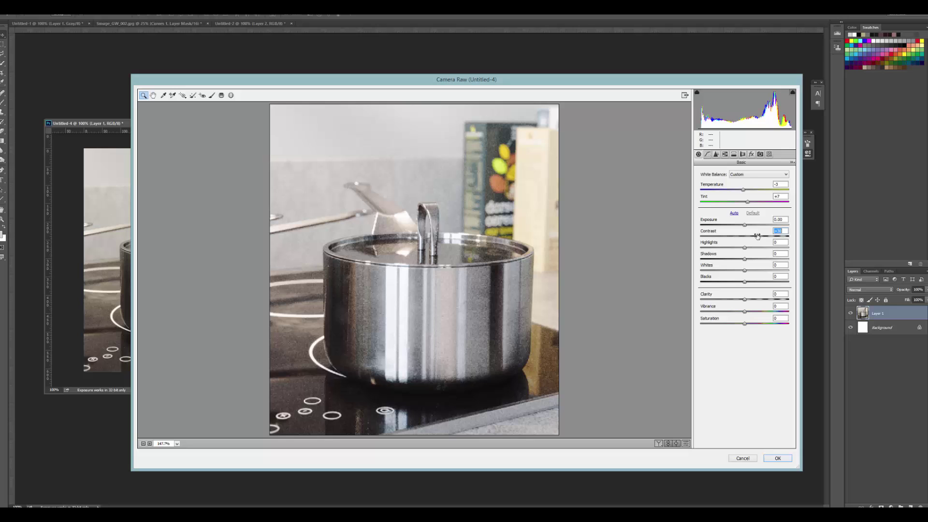
{"action": "left_click_drag", "start_coordinate": [744, 299], "coordinate": [756, 300]}
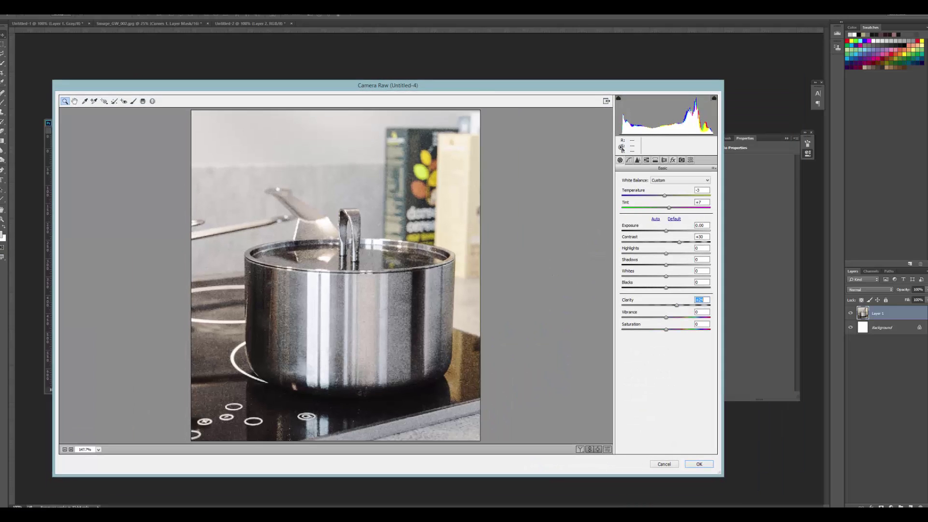
{"action": "left_click_drag", "start_coordinate": [665, 196], "coordinate": [669, 209]}
{"action": "left_click", "coordinate": [699, 464]}
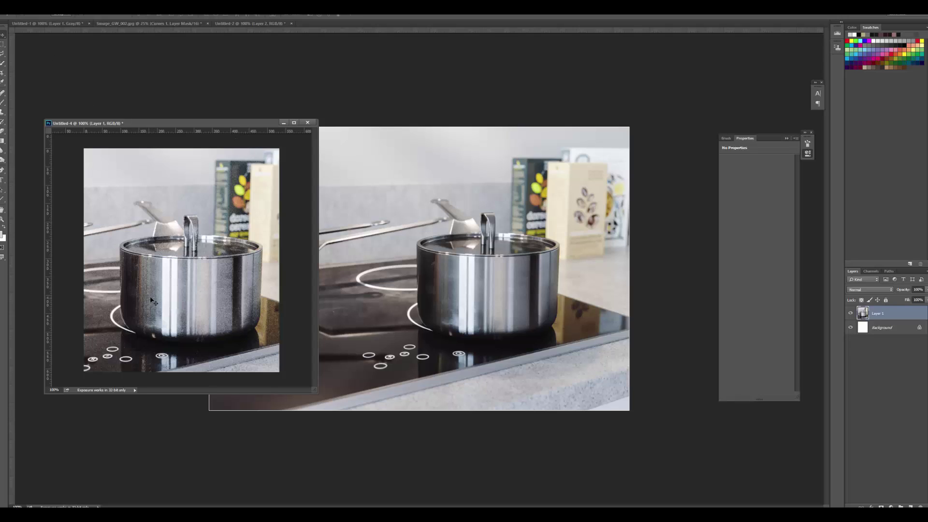
Compare the brushed metal on the pot's side up close in the filtered capture and in the Untitled-2 image
{"action": "key", "text": "ctrl+space"}
{"action": "left_click", "coordinate": [166, 303]}
{"action": "left_click", "coordinate": [165, 302]}
{"action": "scroll", "coordinate": [189, 243], "scroll_direction": "down", "scroll_amount": 5}
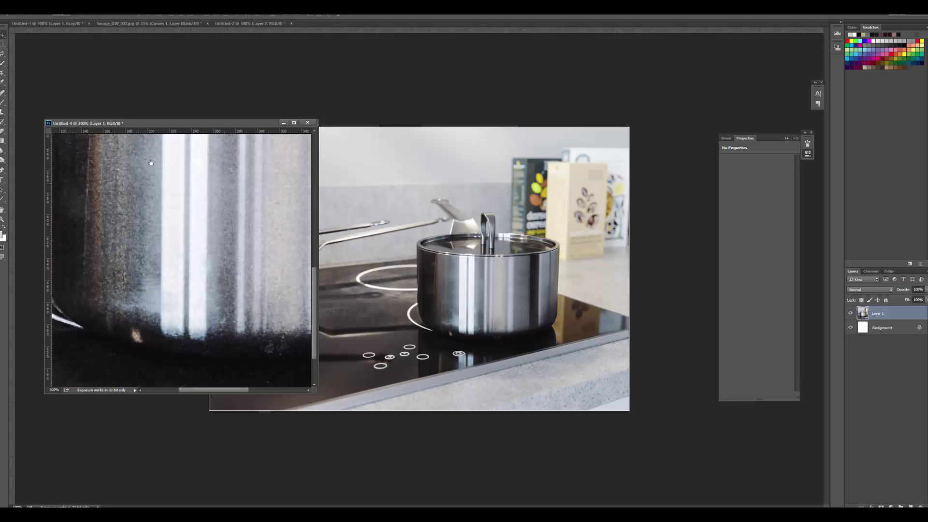
{"action": "left_click", "coordinate": [458, 301]}
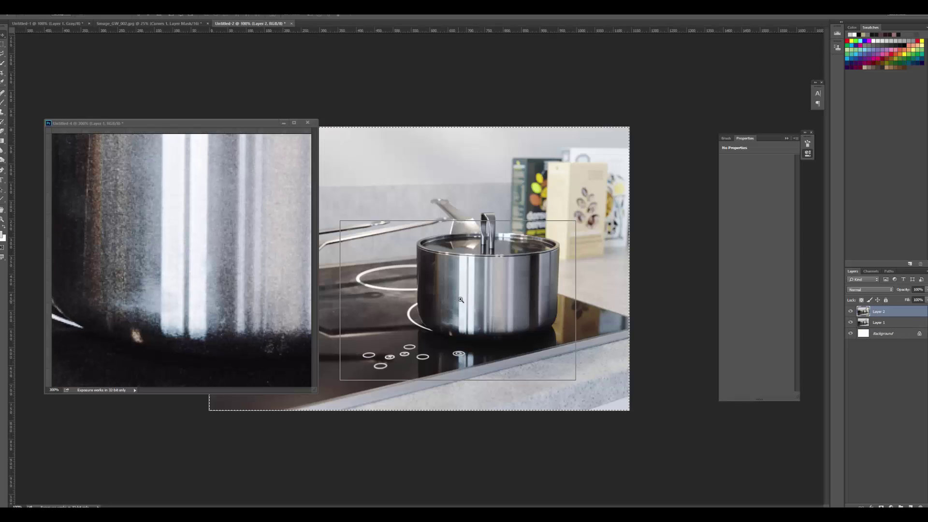
{"action": "left_click", "coordinate": [470, 297]}
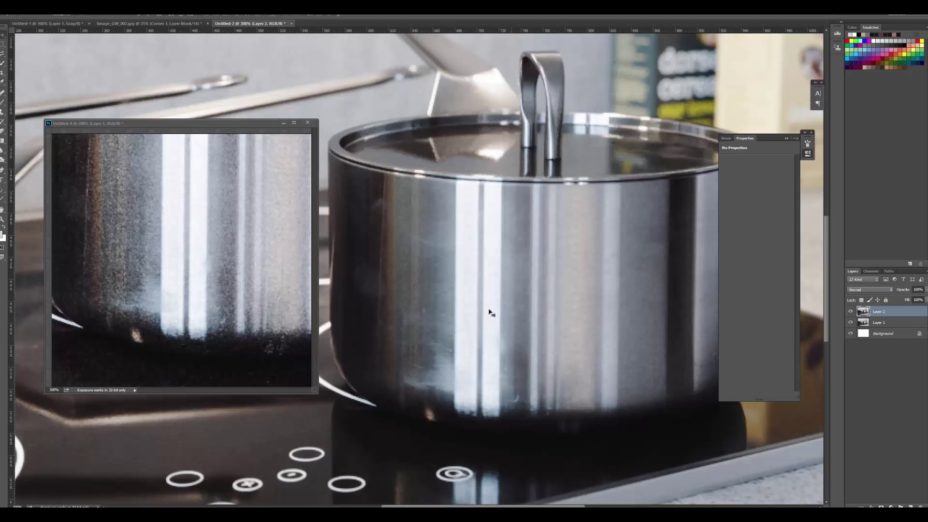
Return the Untitled-2 image to its full view and close the Untitled-4 capture without saving
{"action": "left_click", "coordinate": [435, 237], "text": "alt"}
{"action": "left_click", "coordinate": [435, 238], "text": "alt"}
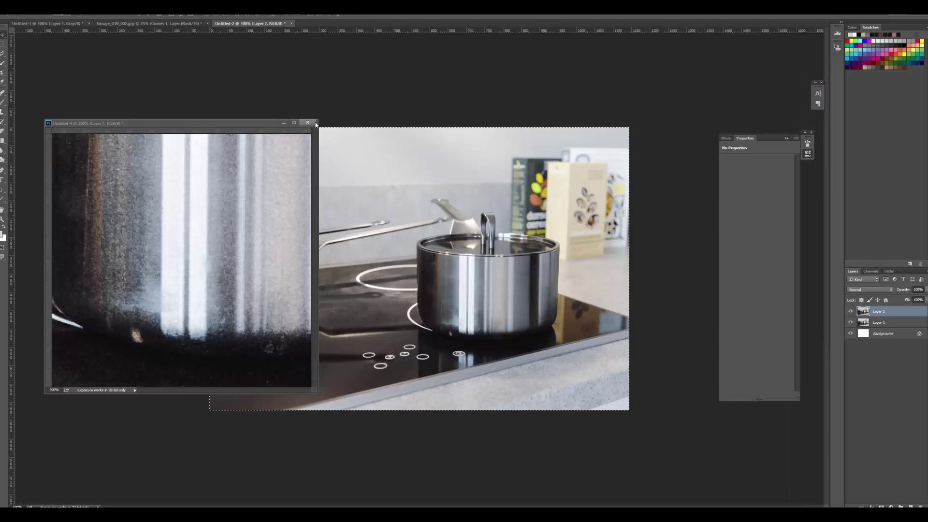
{"action": "left_click", "coordinate": [307, 122]}
{"action": "left_click", "coordinate": [465, 189]}
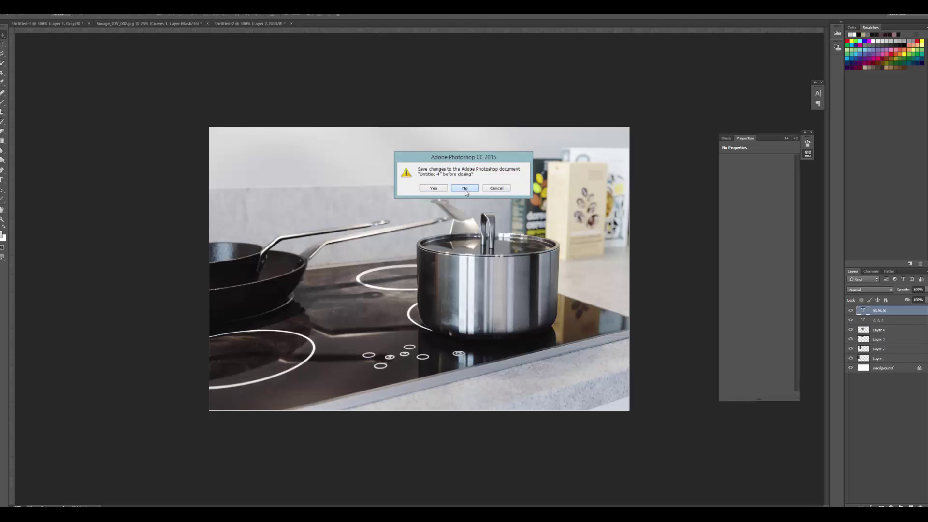